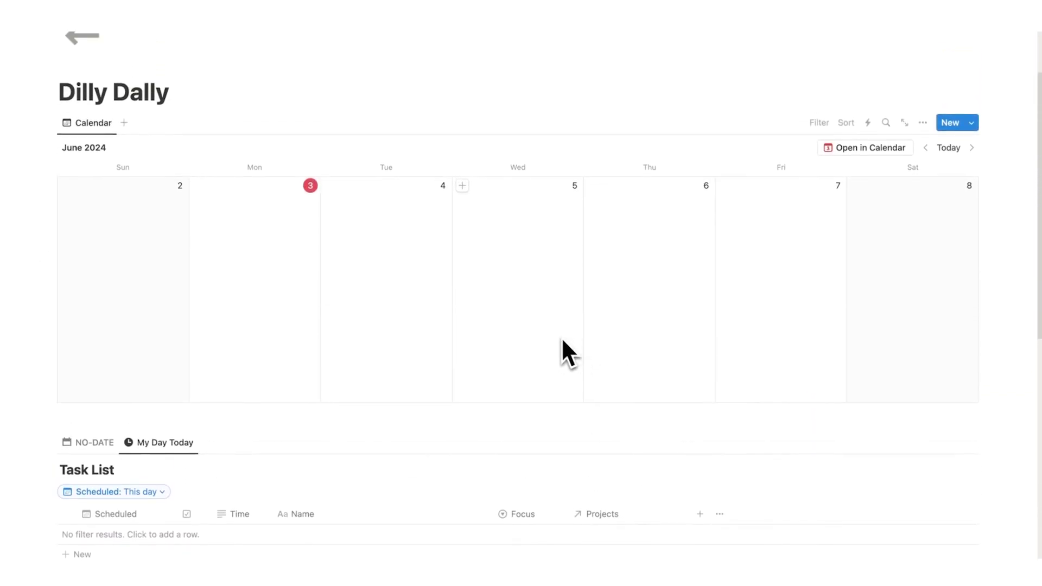
Create a task titled 'Write Speech' on the June 3, 2024 calendar day and close its page
scroll(559, 338, "down", 5)
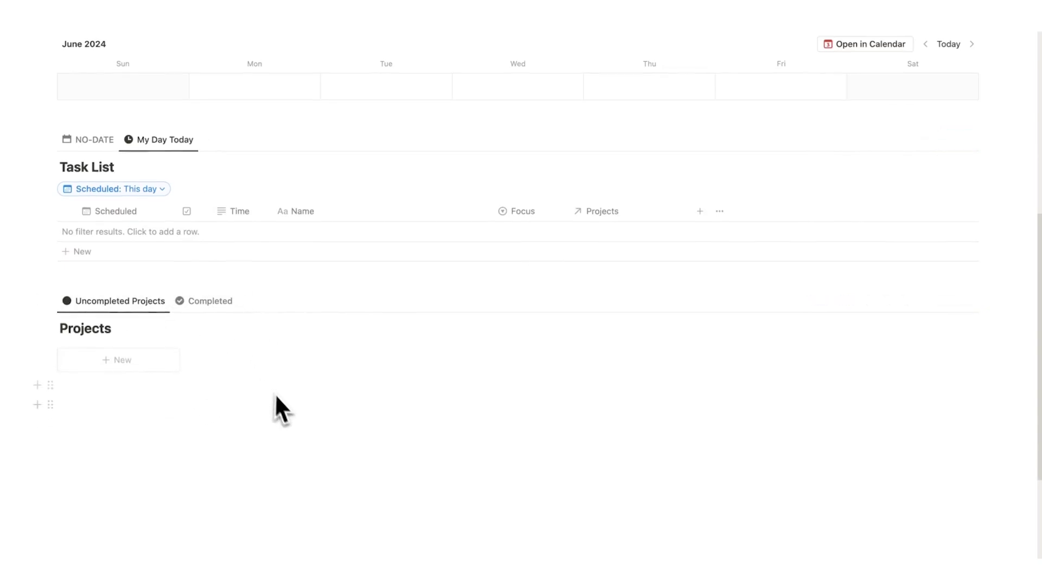
scroll(285, 405, "up", 3)
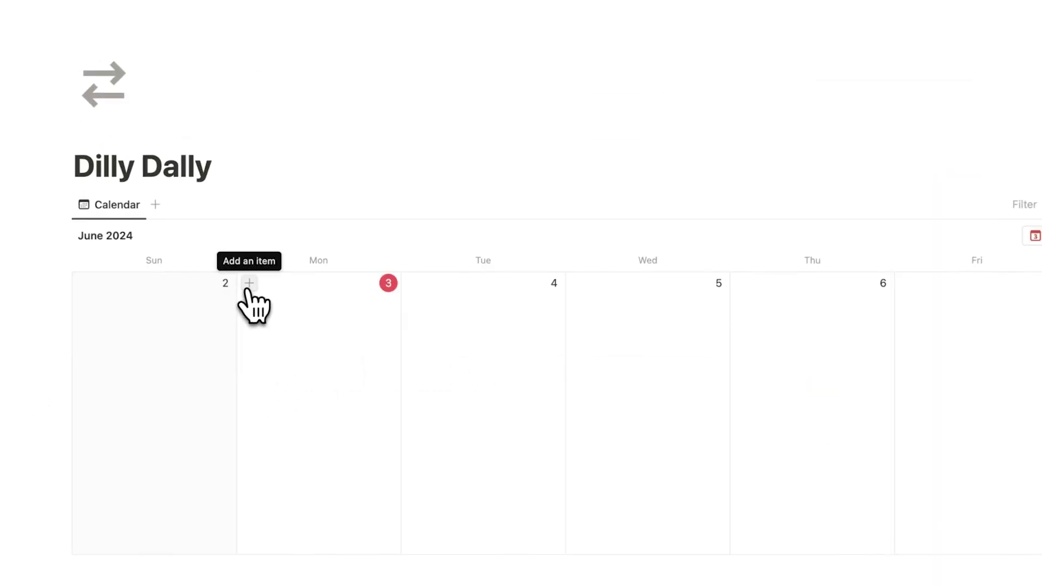
left_click(249, 283)
type("Write")
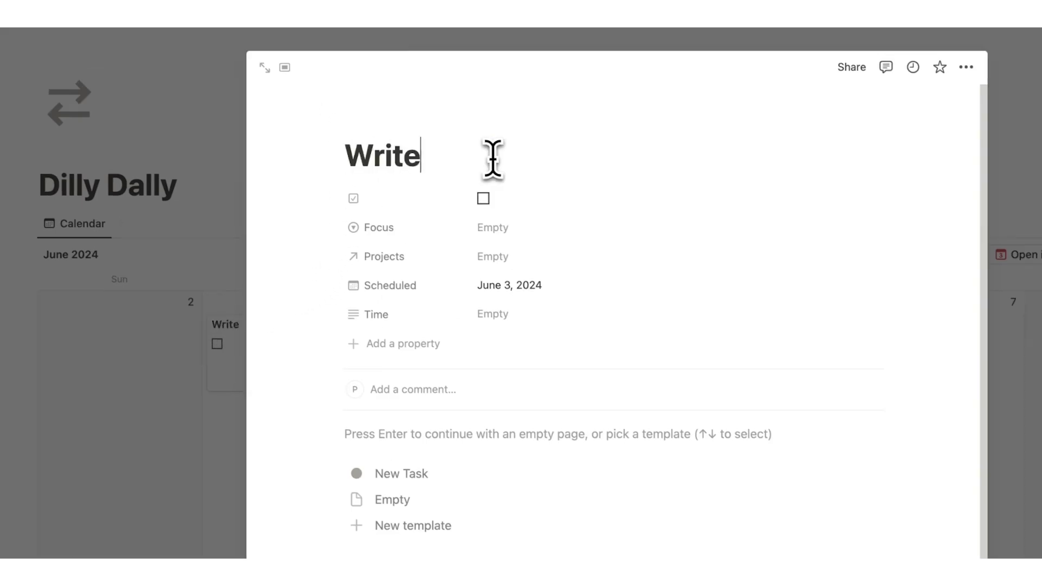
type(" Speech")
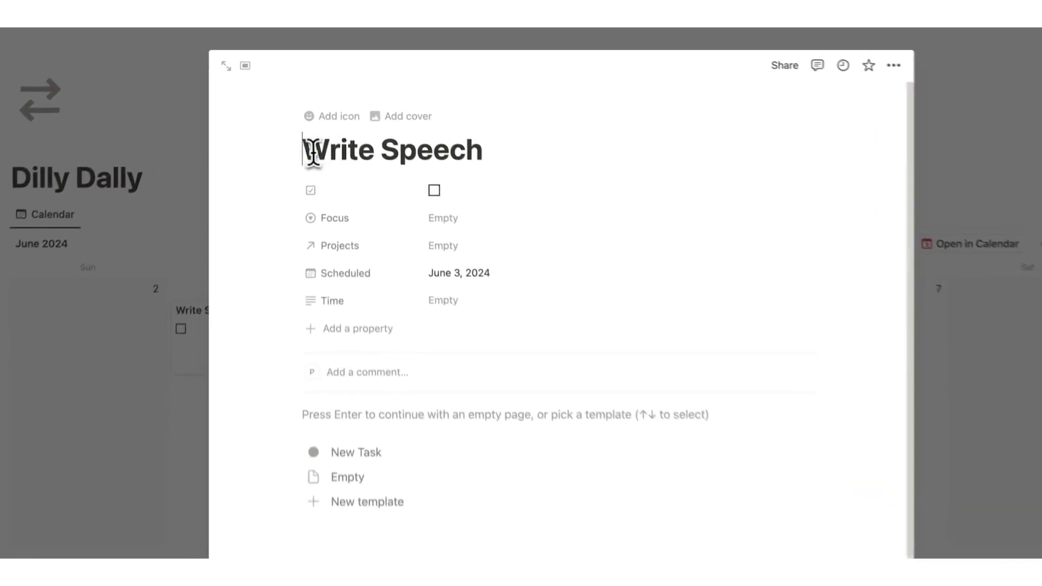
left_click_drag(314, 153, 535, 160)
left_click(500, 156)
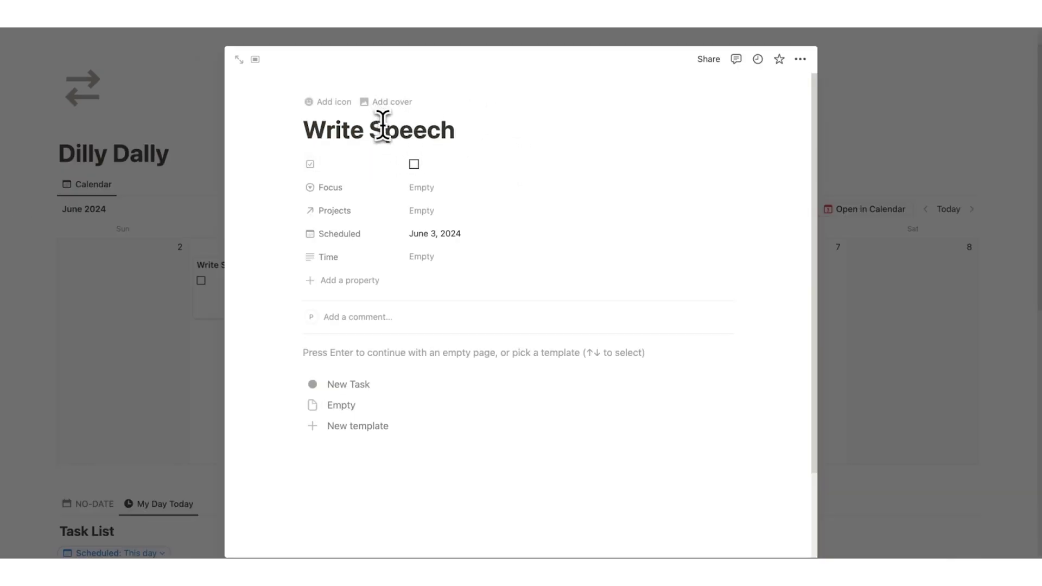
left_click(891, 314)
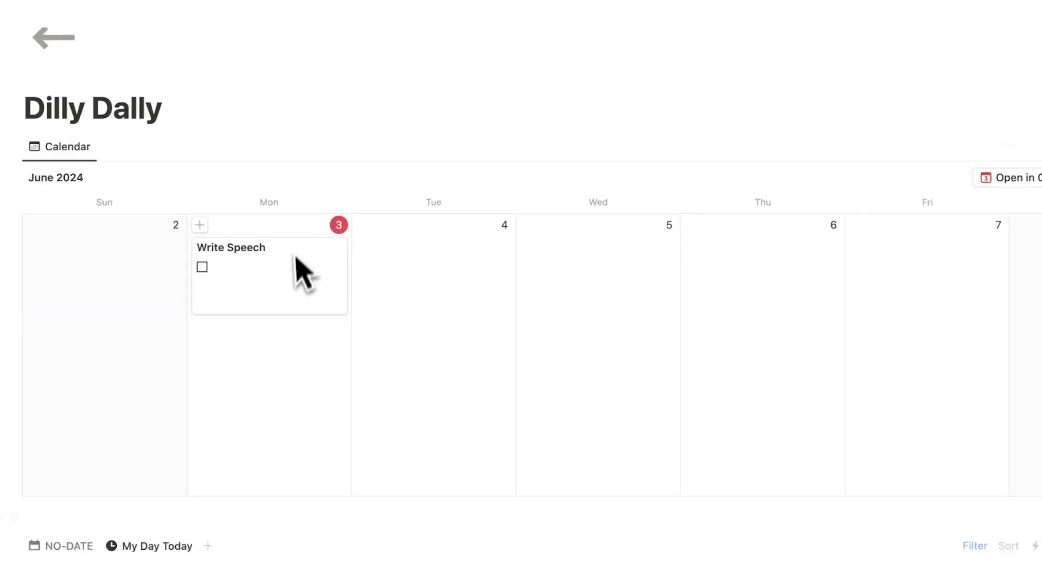
scroll(274, 279, "down", 15)
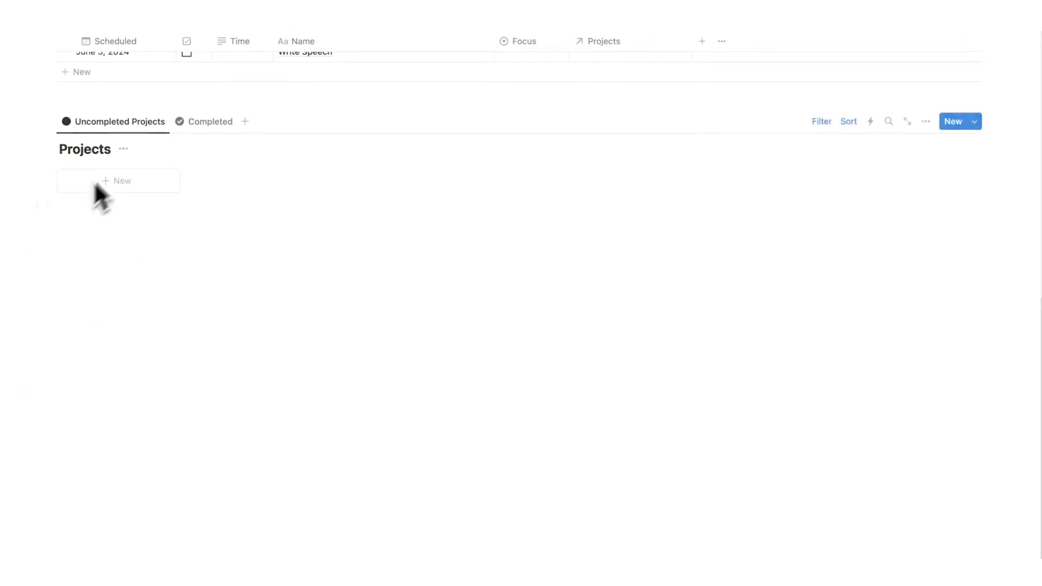
scroll(173, 222, "up", 3)
scroll(212, 245, "up", 5)
scroll(386, 243, "down", 2)
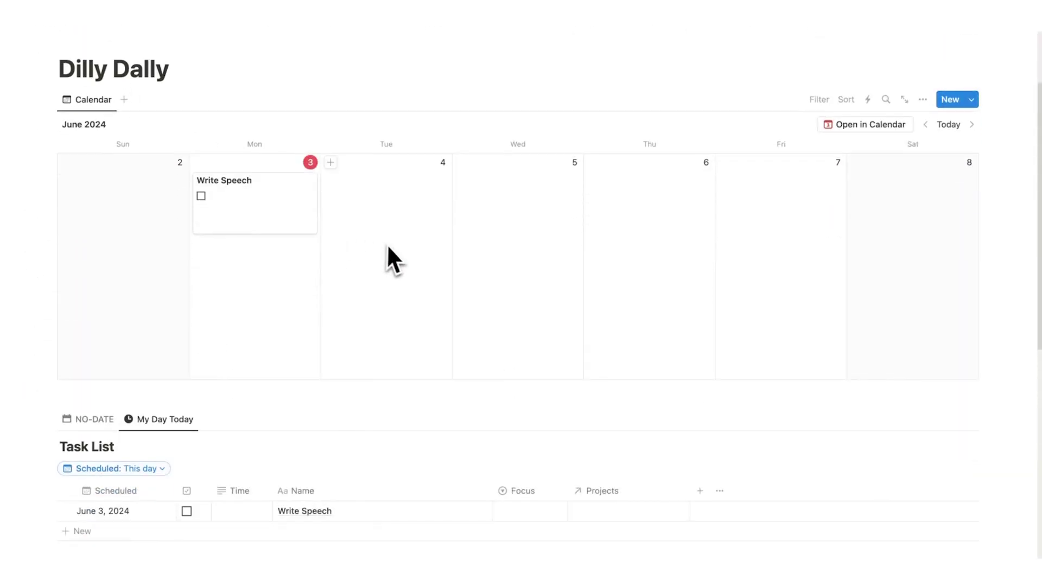
Link Write Speech to a newly created 'Presentation to Boss' project through its Projects property
left_click(294, 244)
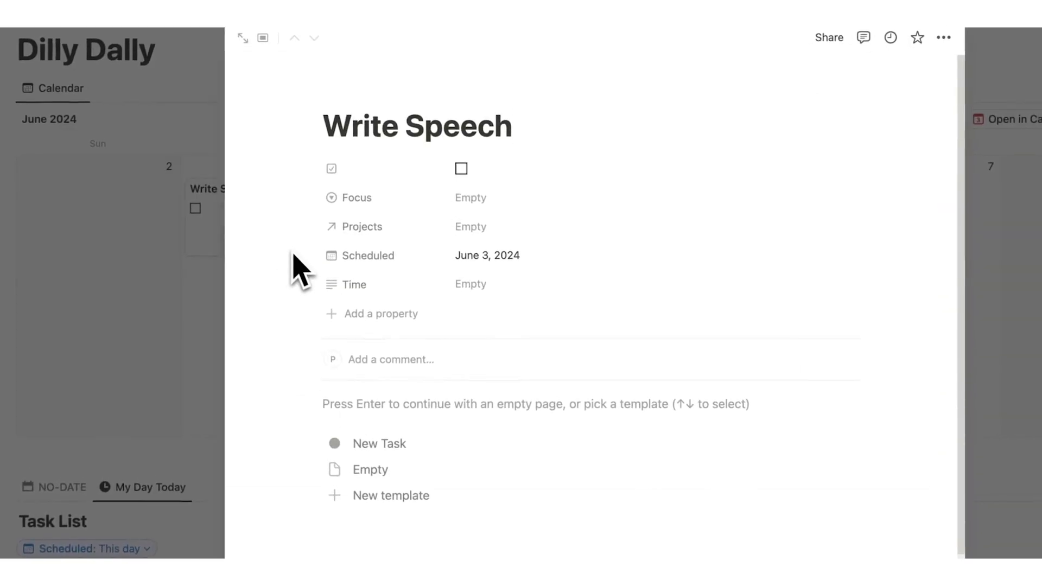
left_click(523, 232)
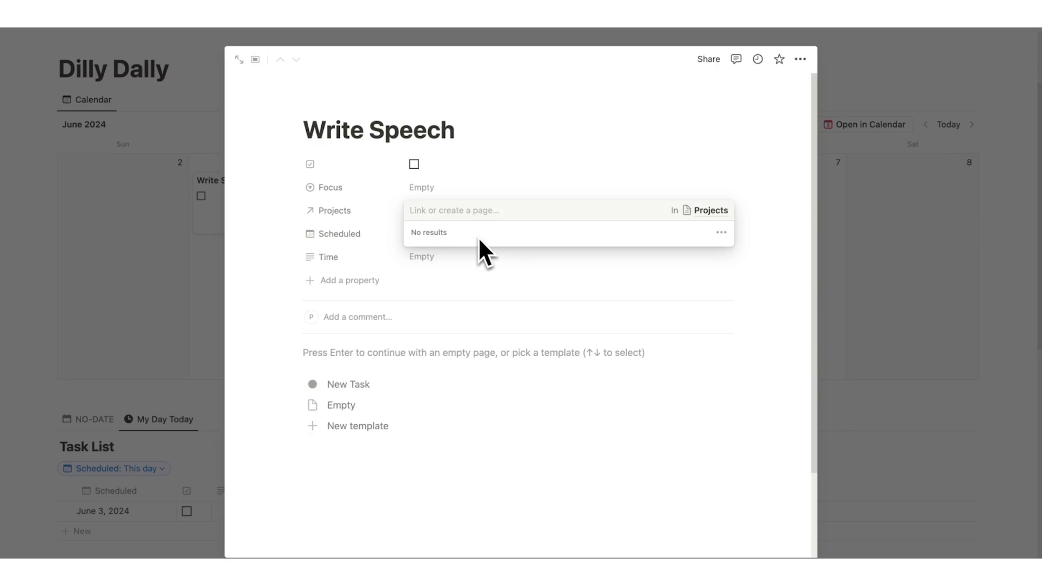
type("Pr")
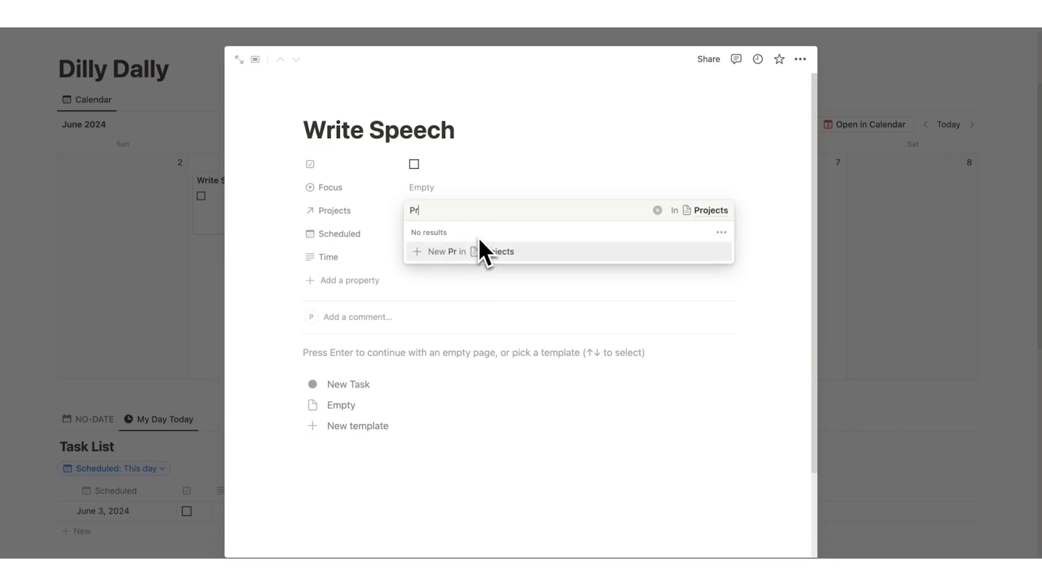
type("esentation to Boss")
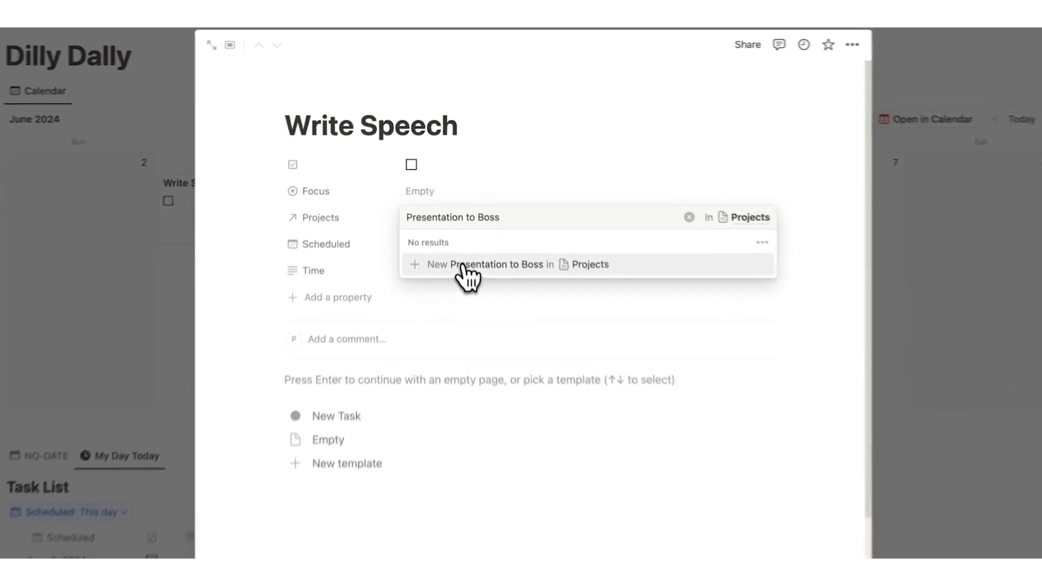
left_click(466, 274)
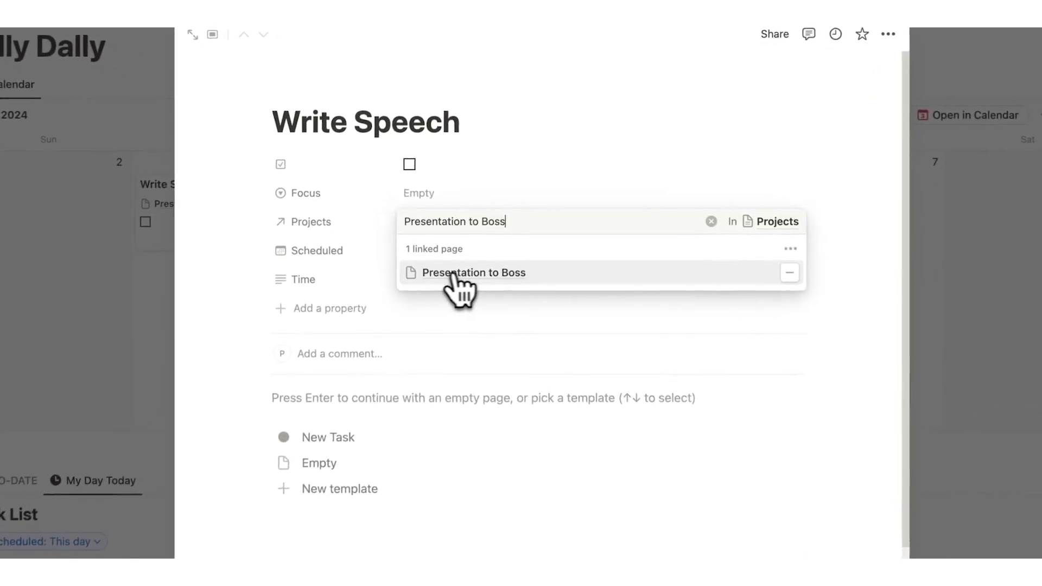
left_click(250, 221)
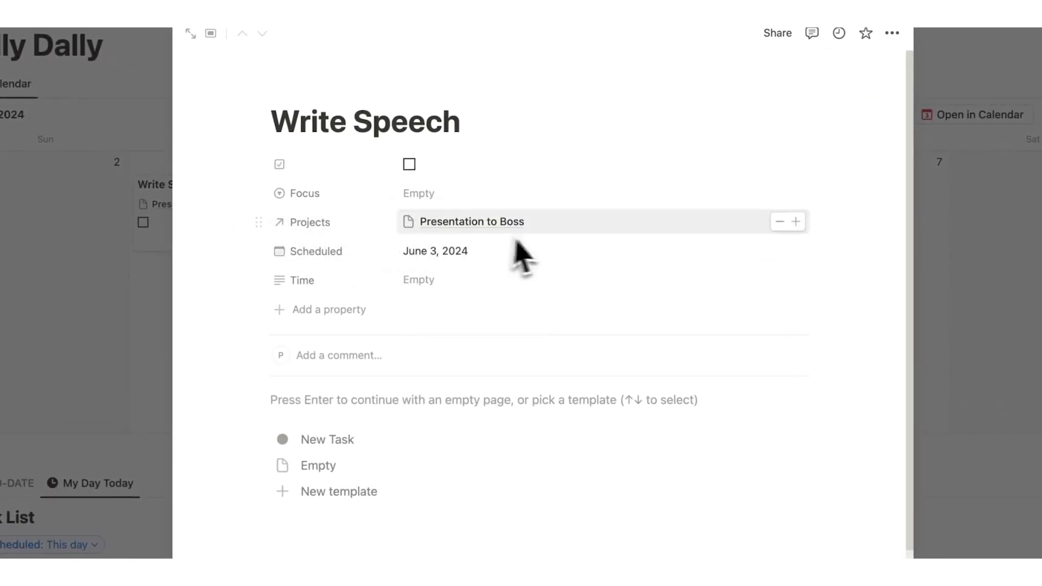
Review the New Project template among the Projects templates and apply it to Presentation to Boss
left_click(849, 260)
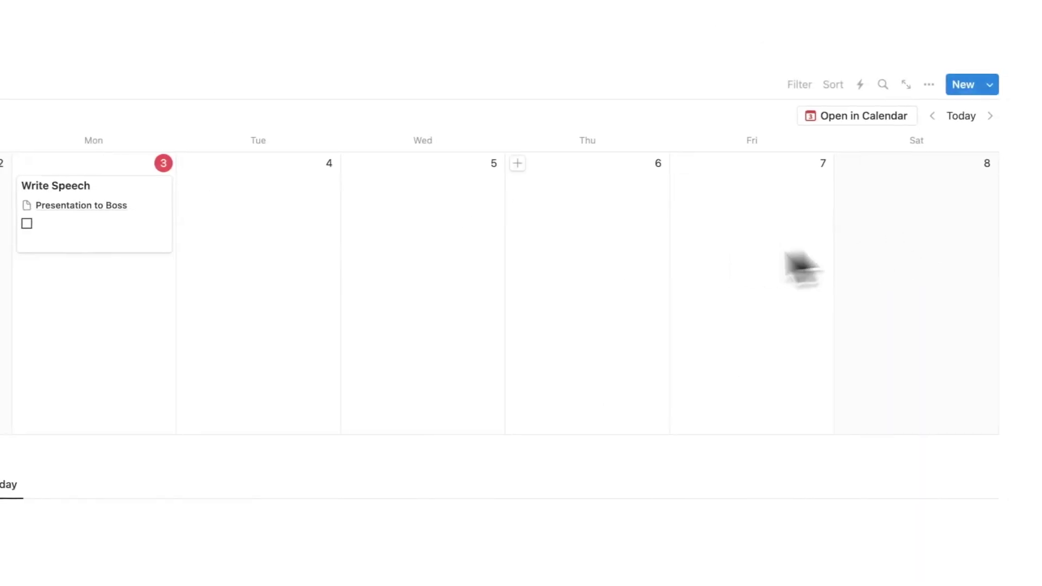
scroll(461, 249, "down", 6)
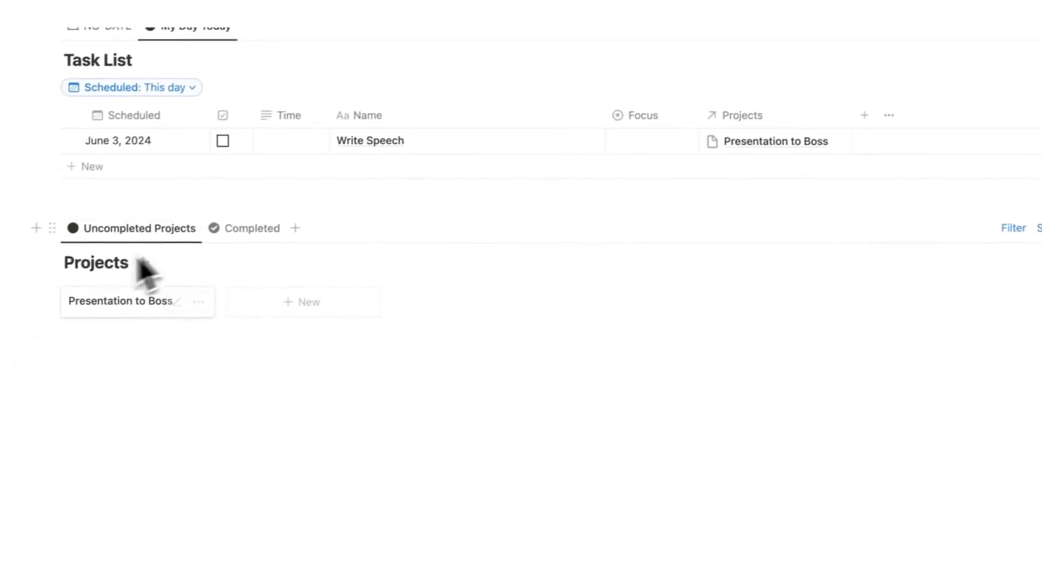
left_click(117, 305)
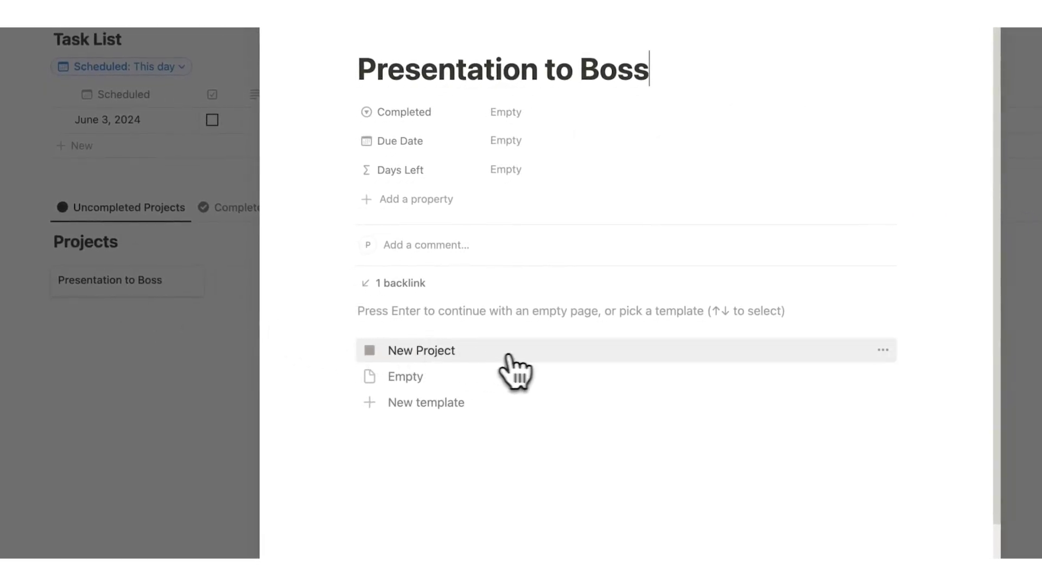
left_click(1020, 352)
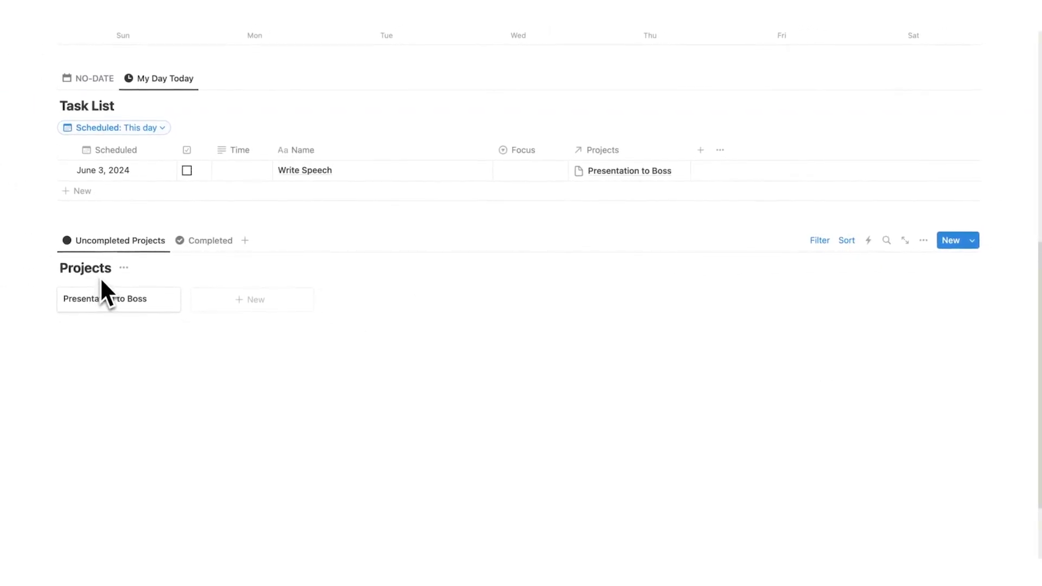
left_click(972, 242)
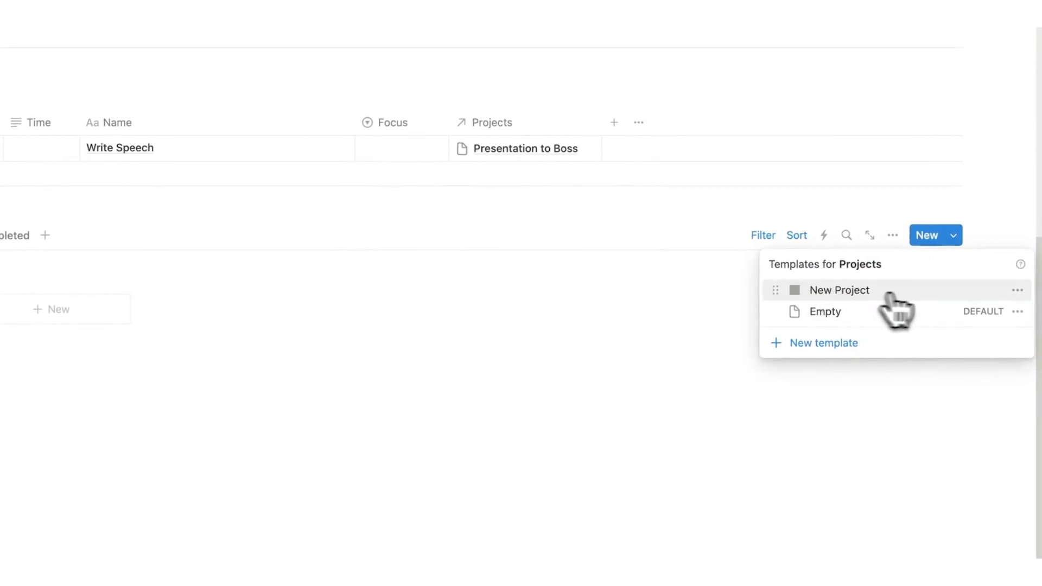
left_click(1015, 292)
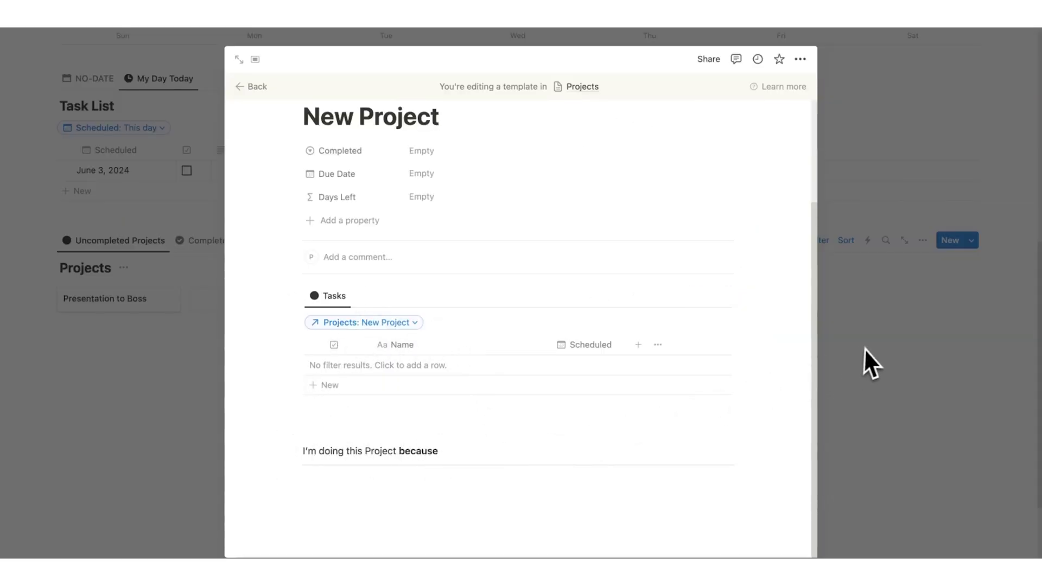
left_click(865, 351)
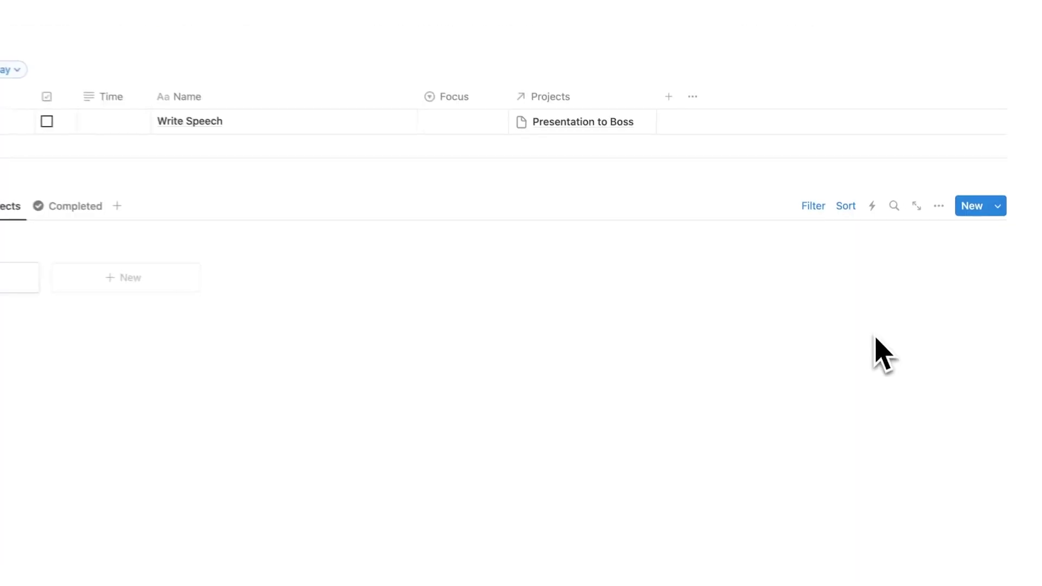
left_click(104, 299)
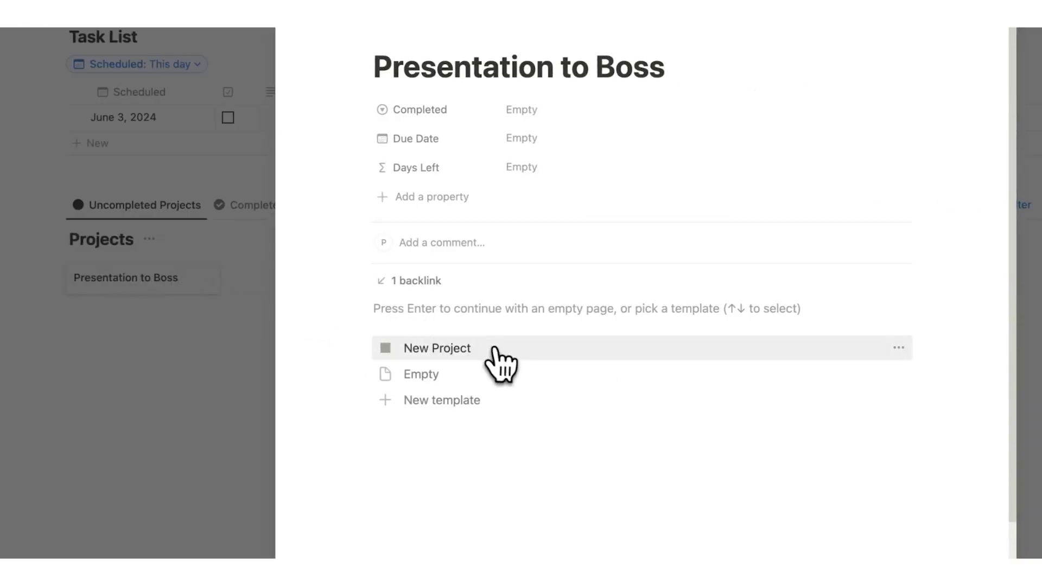
left_click(495, 353)
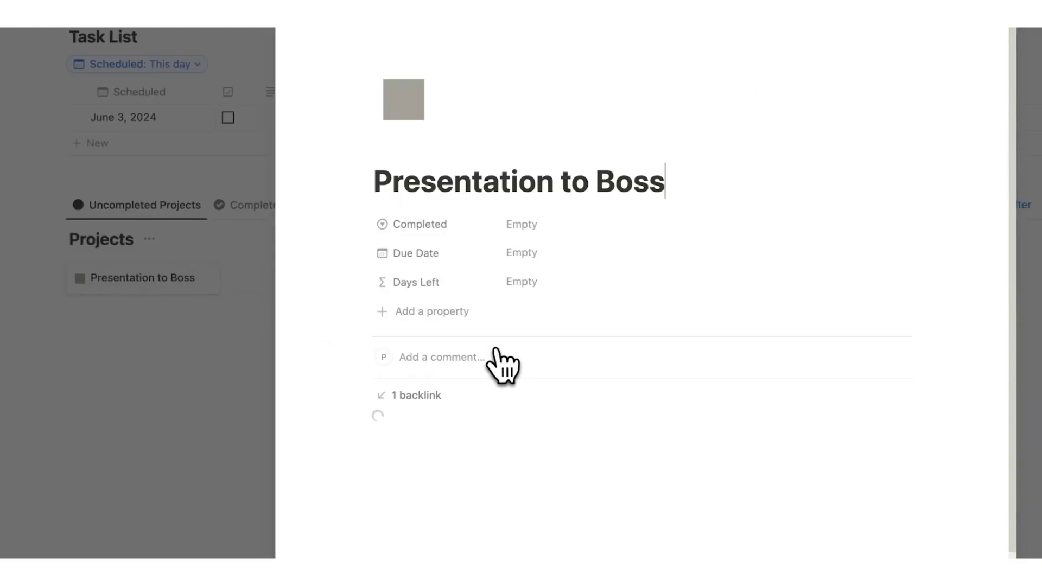
scroll(508, 181, "down", 1)
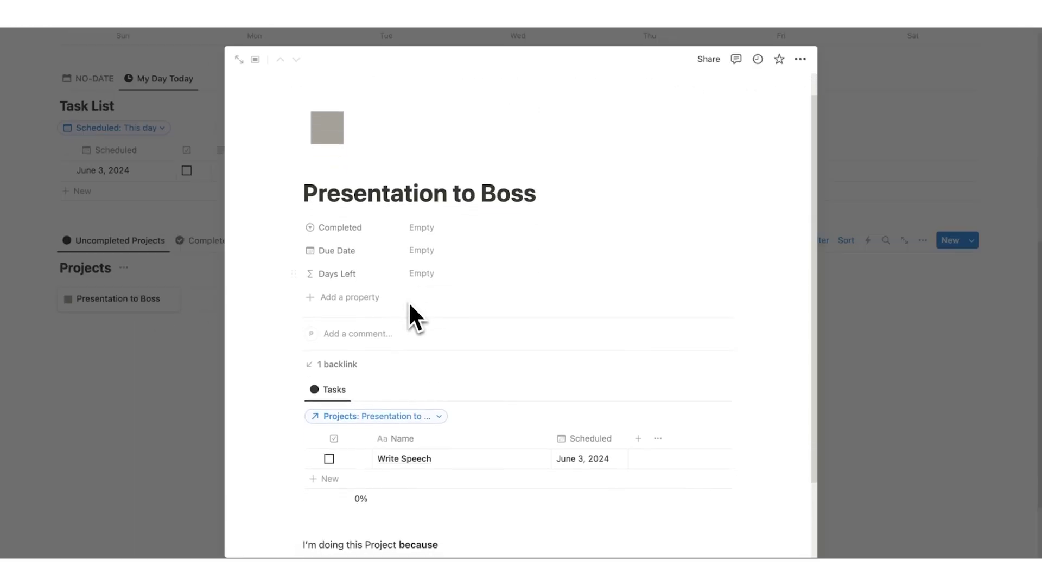
scroll(410, 305, "down", 2)
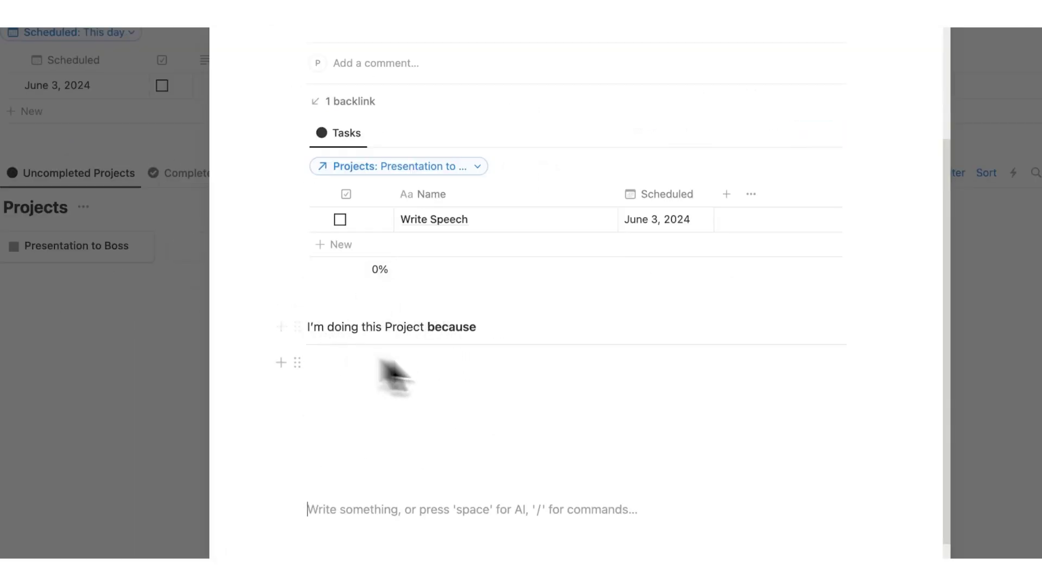
left_click(407, 367)
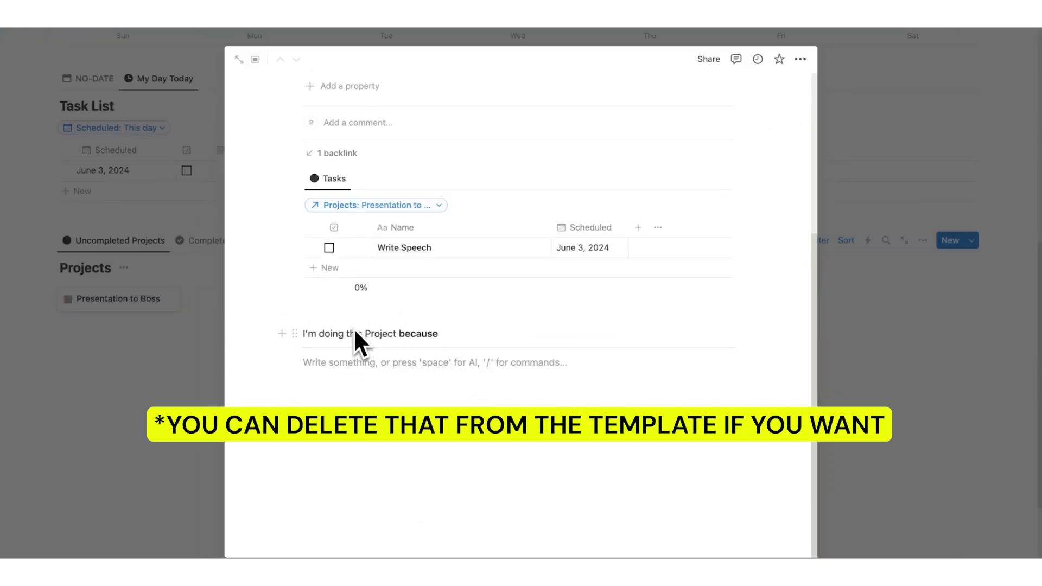
scroll(361, 342, "up", 2)
scroll(367, 356, "up", 4)
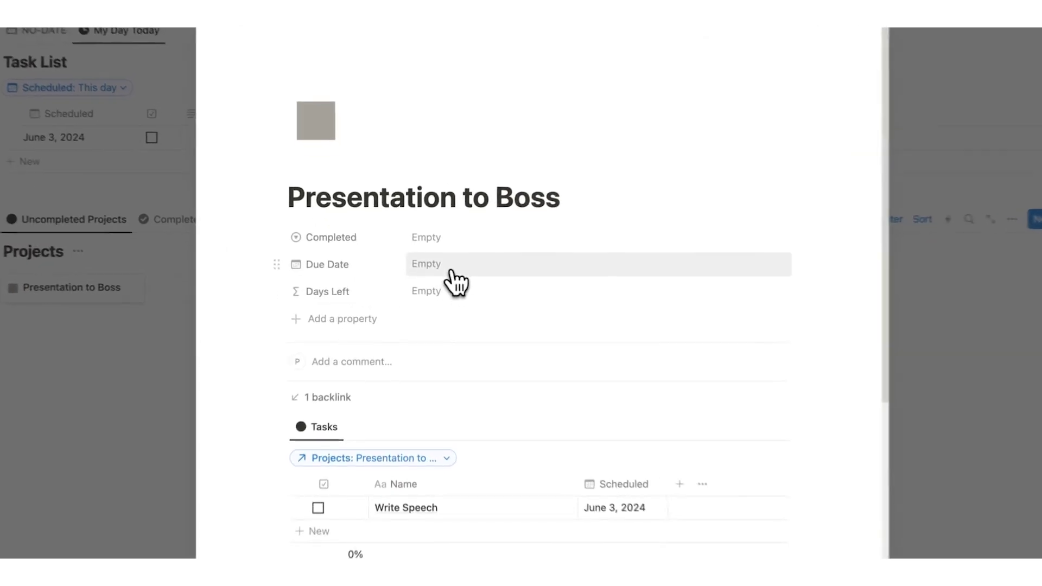
Set the Due Date to June 10, 2024 and check that Days Left reads '6 days left'
left_click(454, 272)
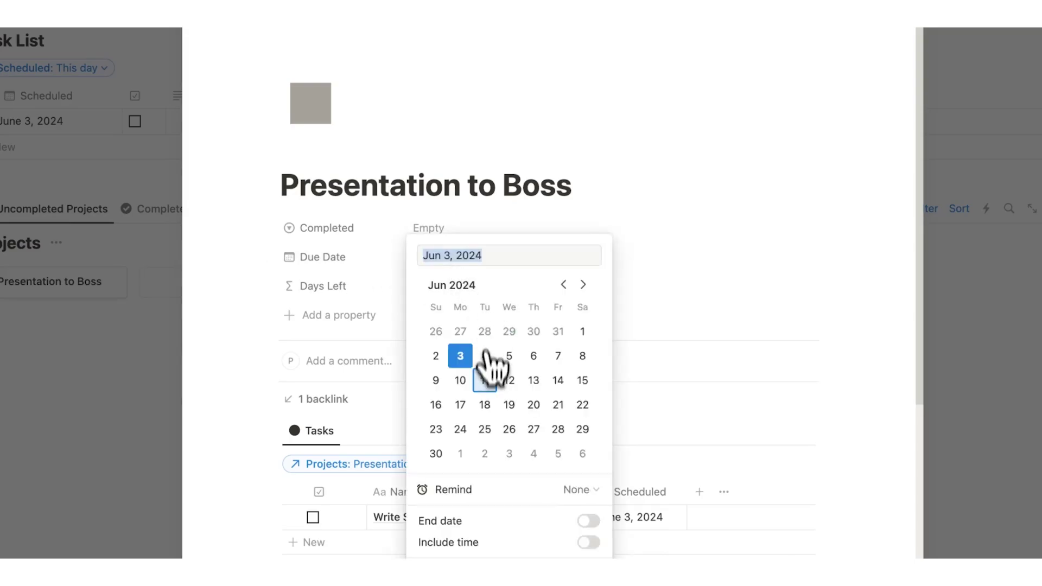
left_click(470, 384)
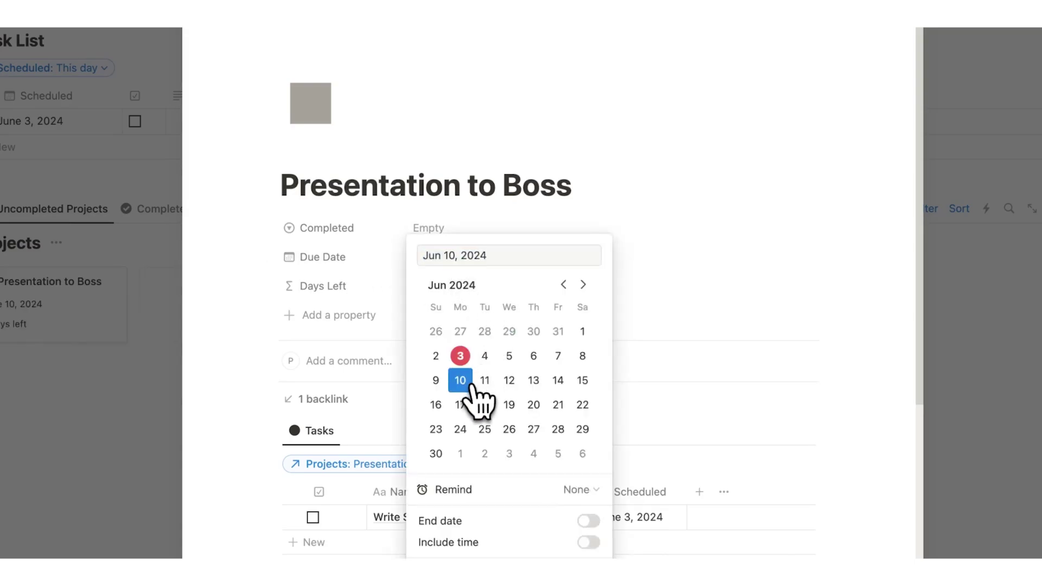
left_click(250, 320)
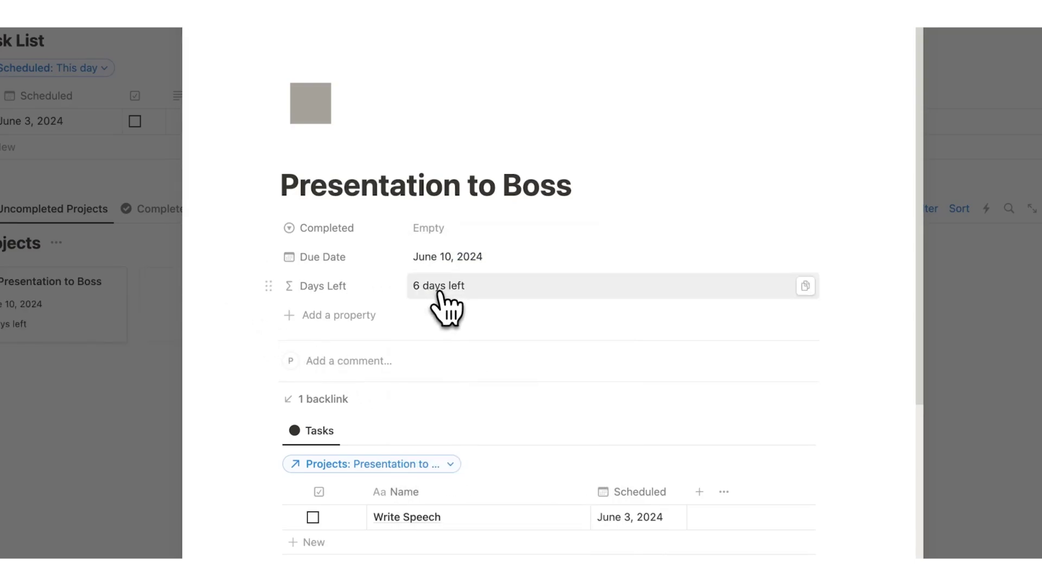
left_click(440, 293)
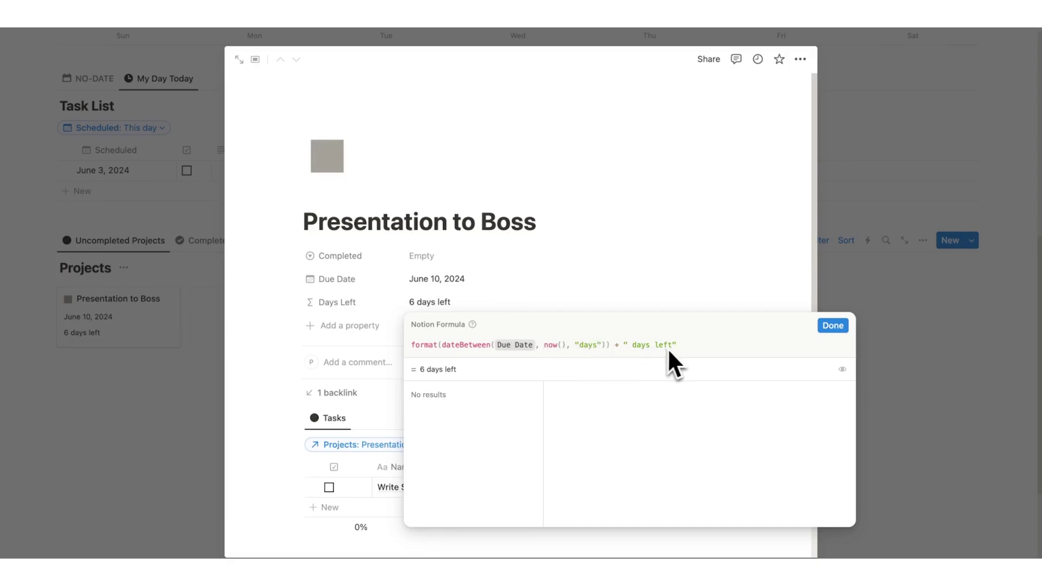
left_click(403, 304)
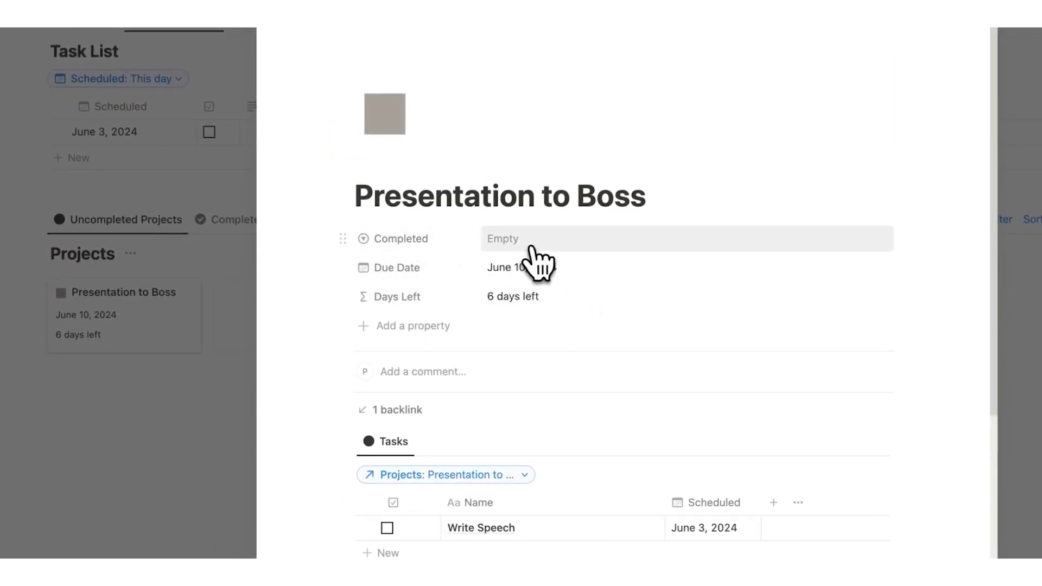
left_click(531, 248)
left_click(255, 388)
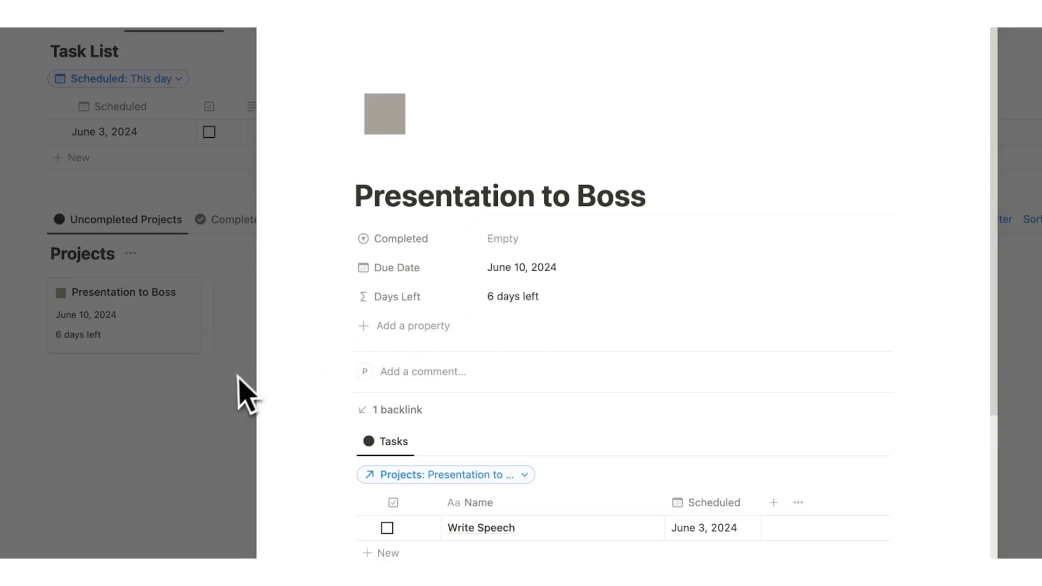
left_click(245, 391)
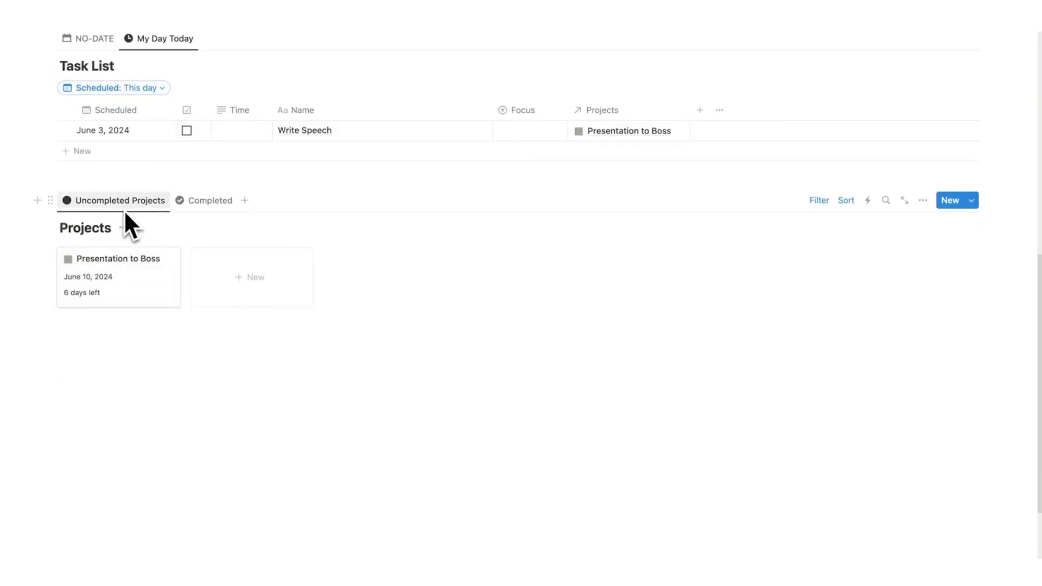
Mark Presentation to Boss Complete, view it under Completed, and inspect the filter rule hiding completed projects
left_click(153, 294)
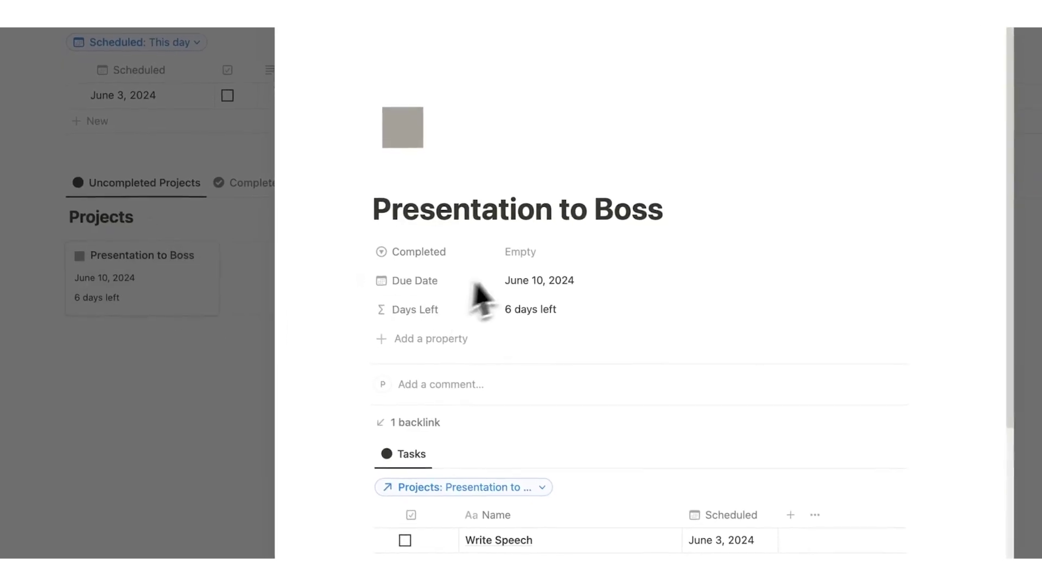
left_click(520, 251)
left_click(545, 300)
left_click(193, 277)
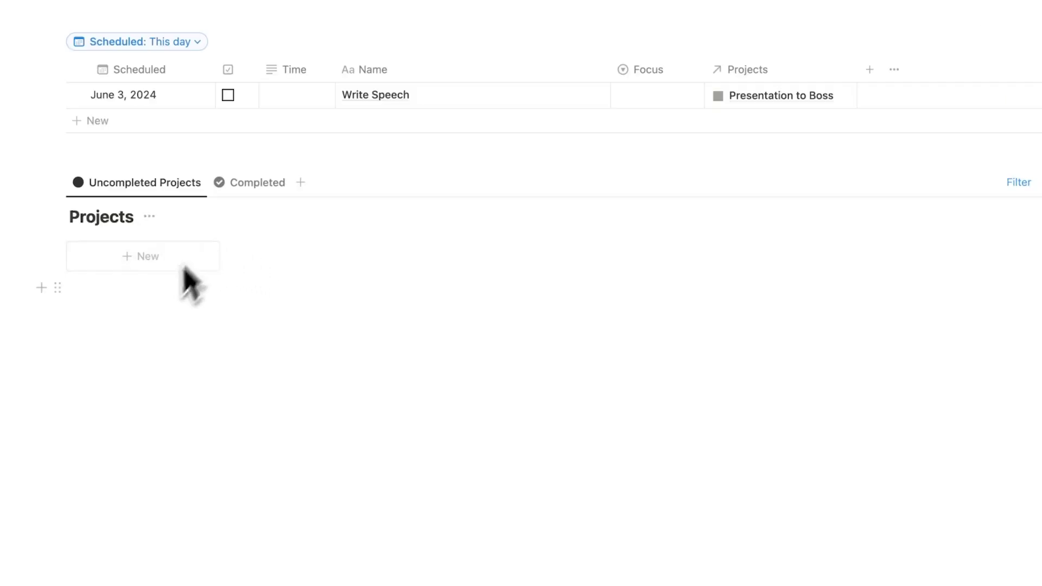
left_click(260, 190)
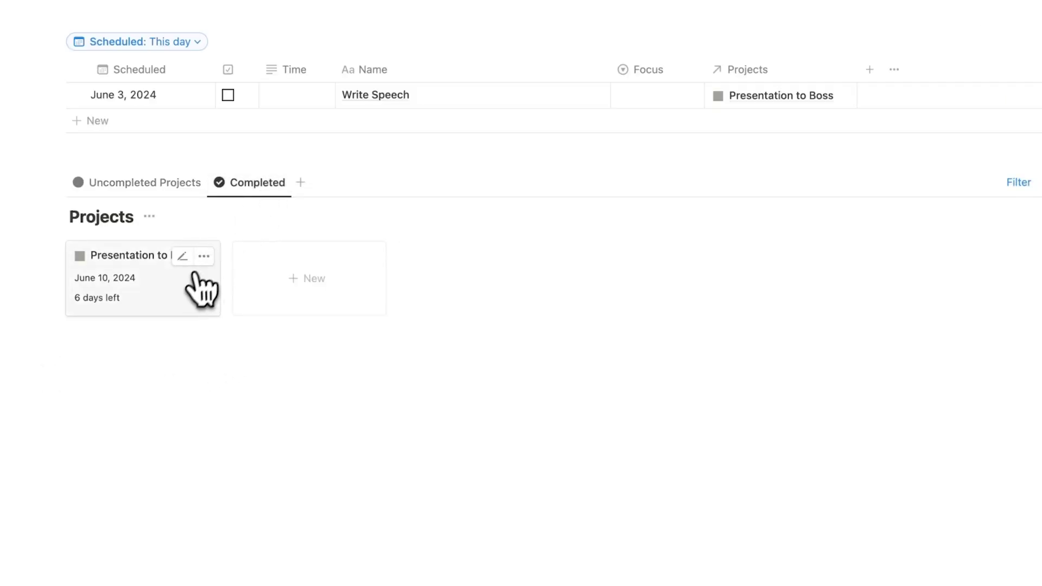
left_click(158, 184)
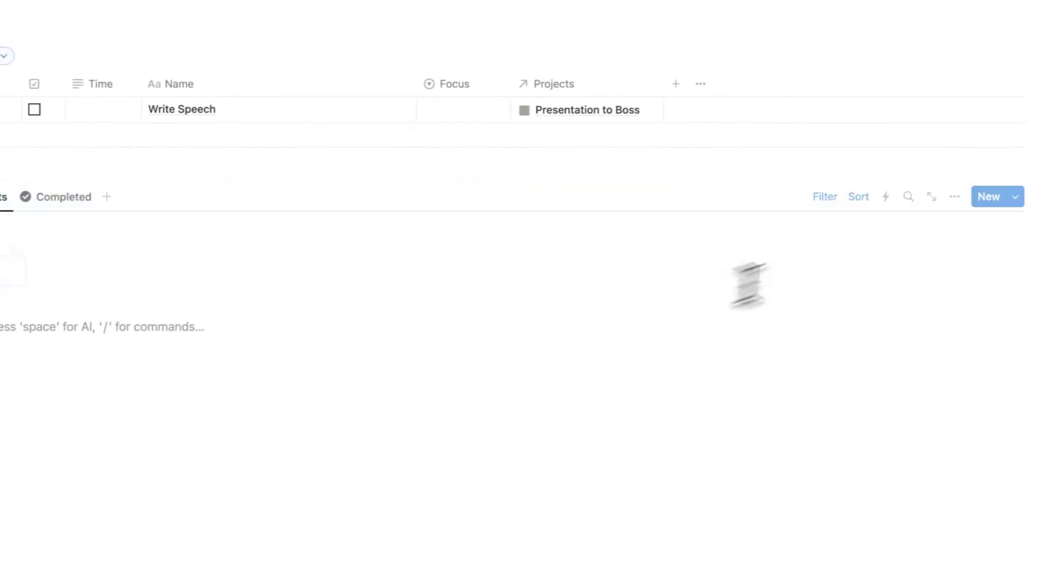
left_click(924, 188)
left_click(209, 243)
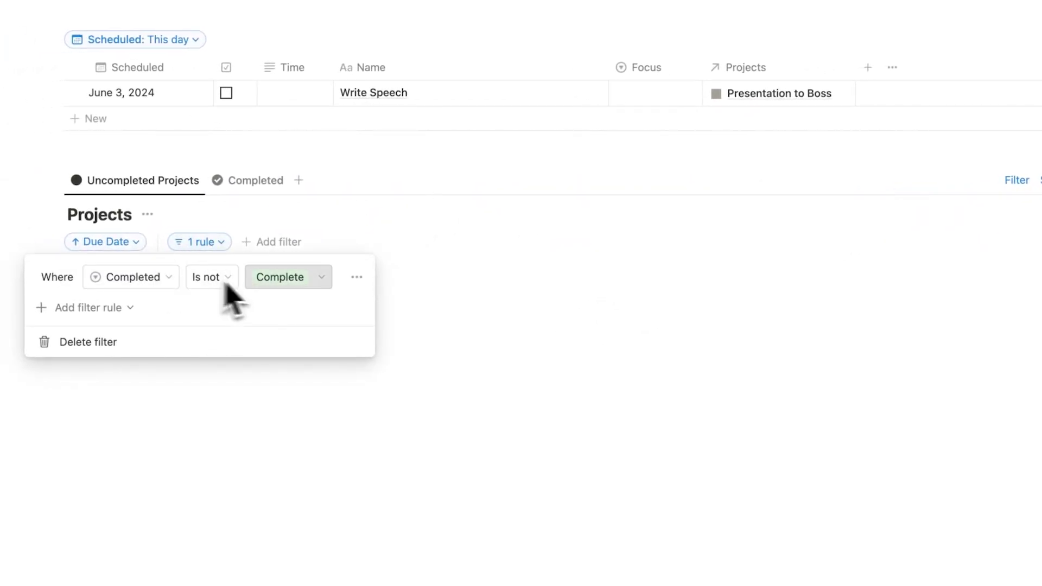
left_click(369, 375)
From the Completed view, reset Presentation to Boss's Completed status to Empty
left_click(250, 181)
left_click(186, 289)
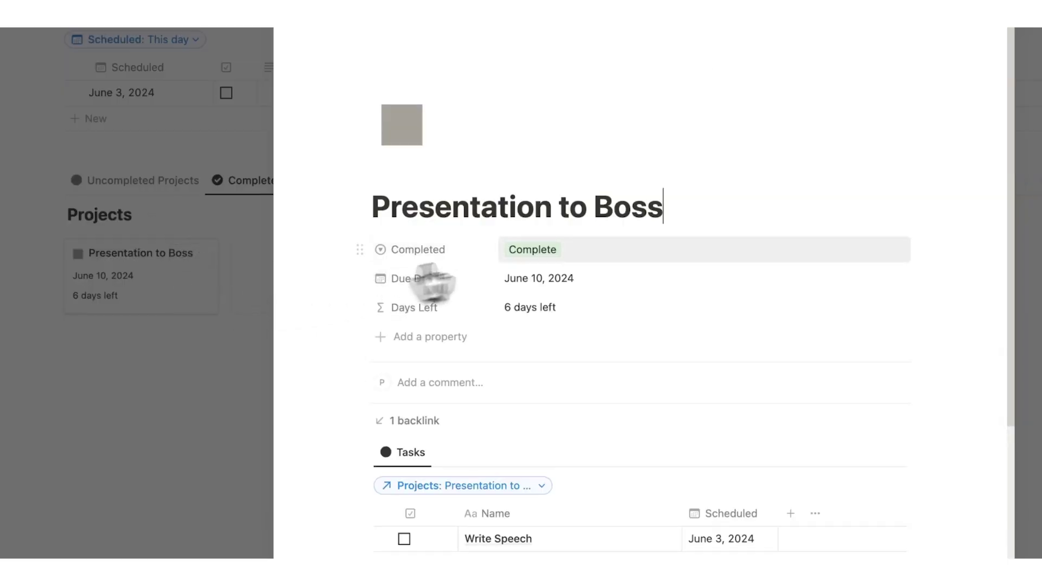
left_click(543, 249)
left_click(558, 248)
left_click(236, 366)
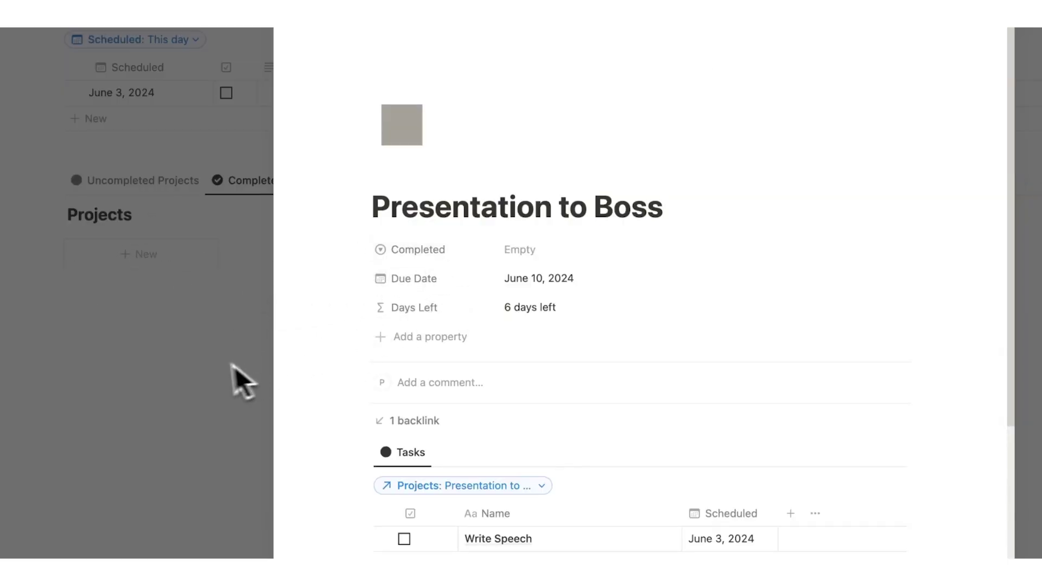
left_click(163, 242)
left_click(143, 180)
scroll(224, 380, "up", 10)
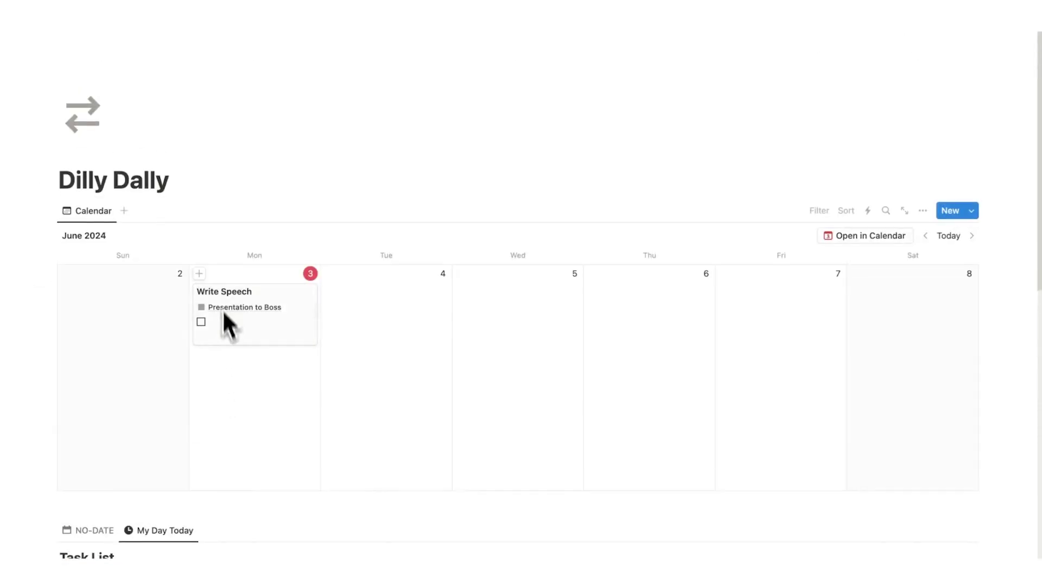
Create a June 3 'Make Presentation Slides' task linked to Presentation to Boss, using the New Task template
left_click(199, 274)
type("Make Presentation Slides")
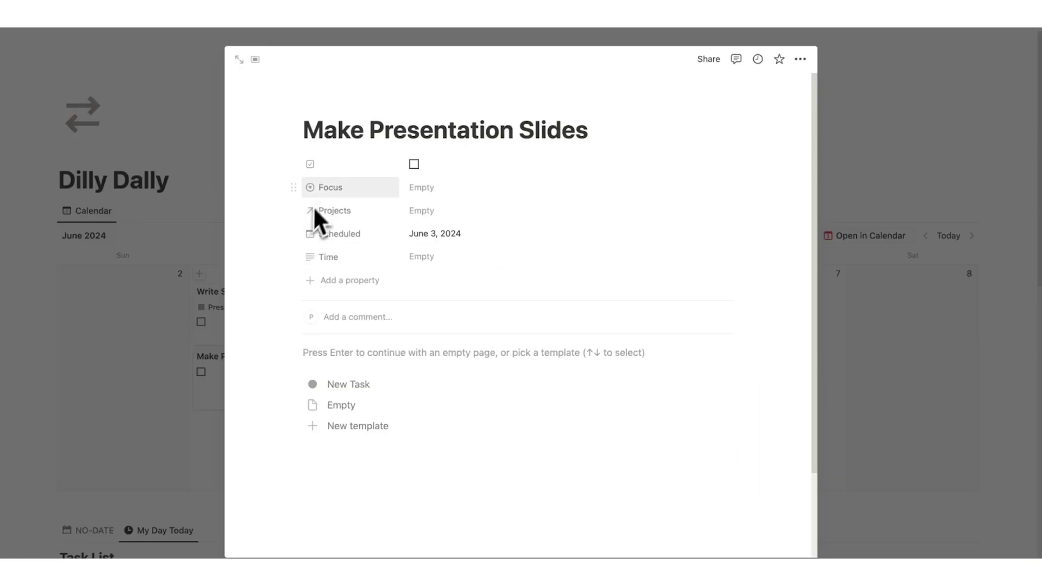
left_click(421, 210)
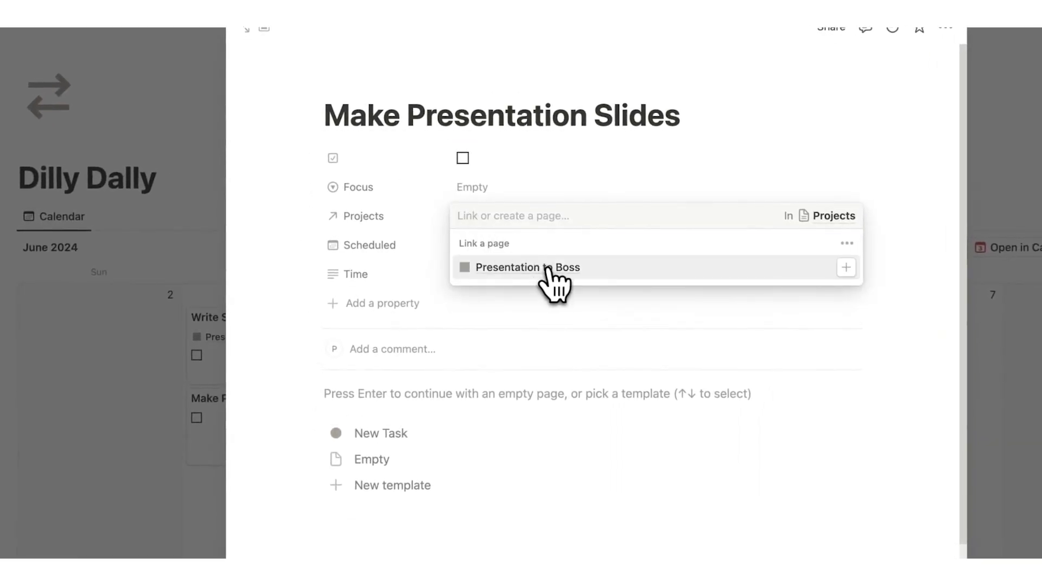
left_click(272, 223)
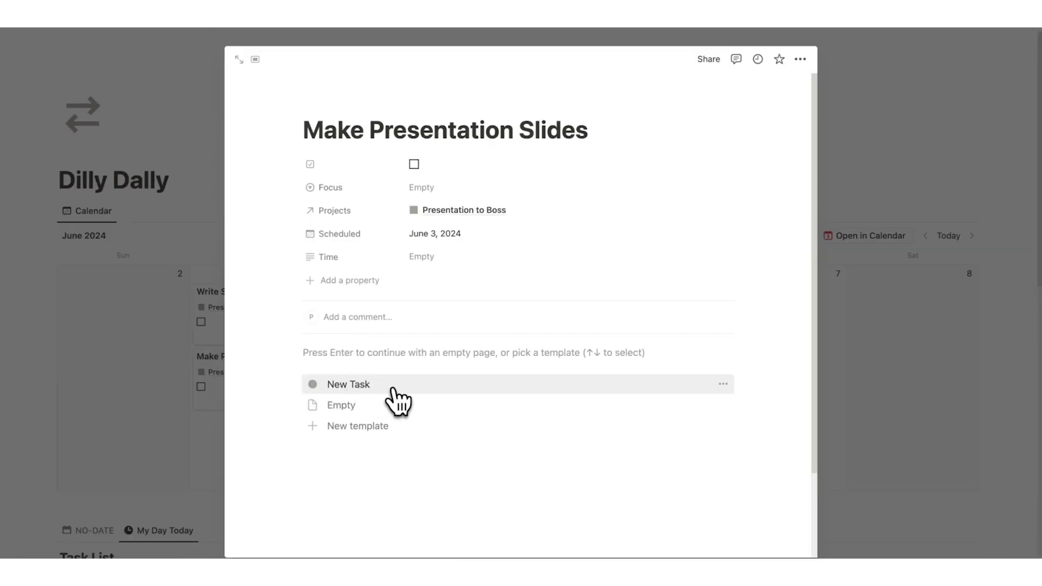
left_click(395, 386)
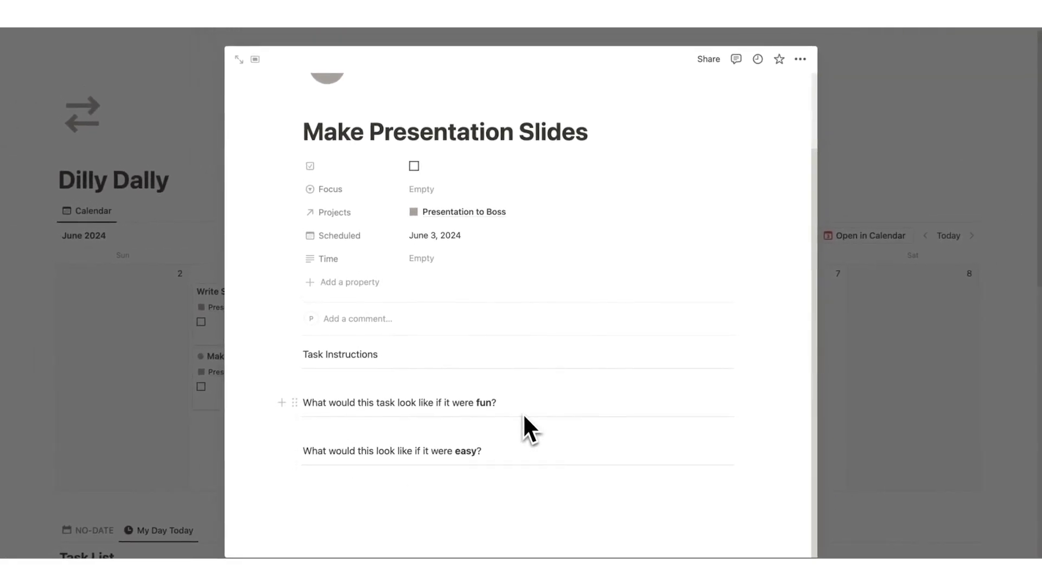
left_click(209, 331)
Tick Write Speech and Make Presentation Slides as done
left_click(202, 324)
left_click(203, 385)
scroll(427, 400, "down", 6)
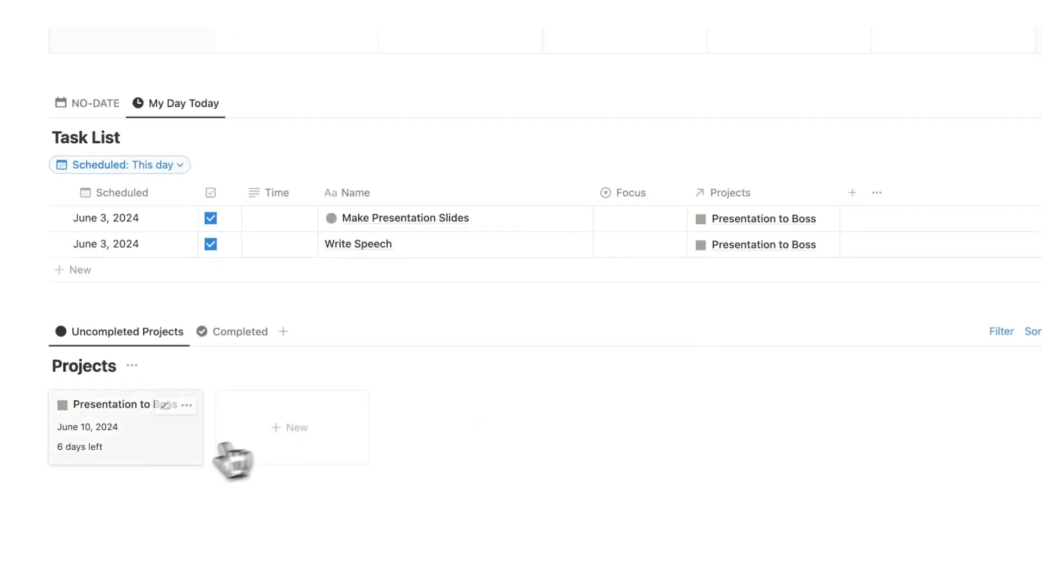
left_click(174, 456)
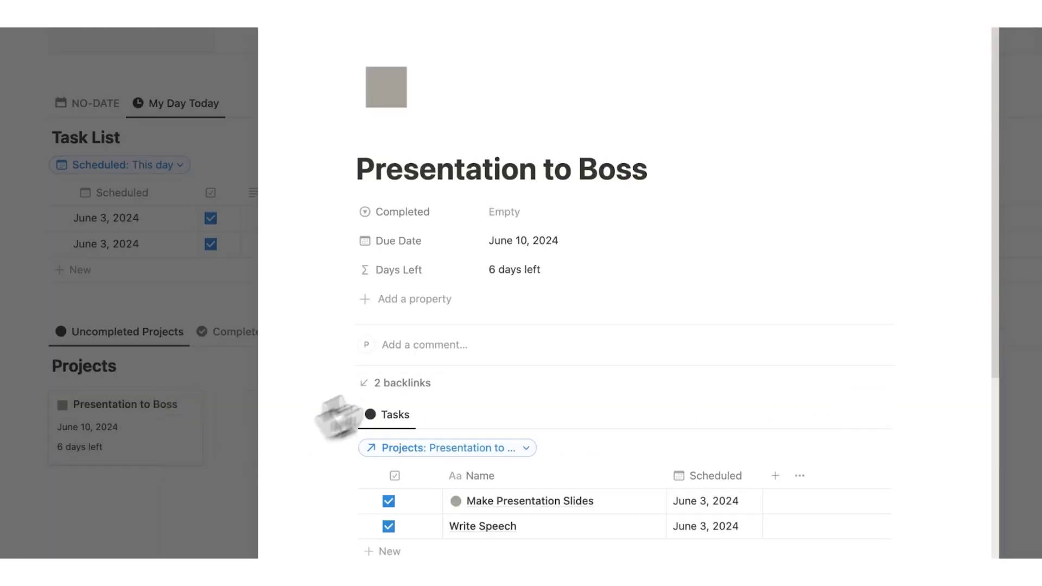
scroll(521, 206, "down", 5)
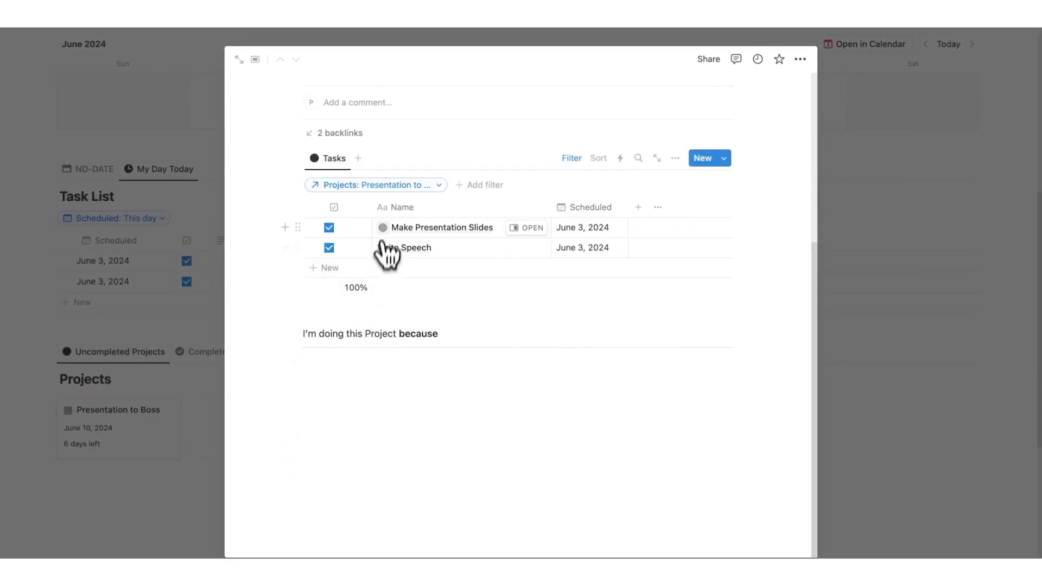
left_click(841, 276)
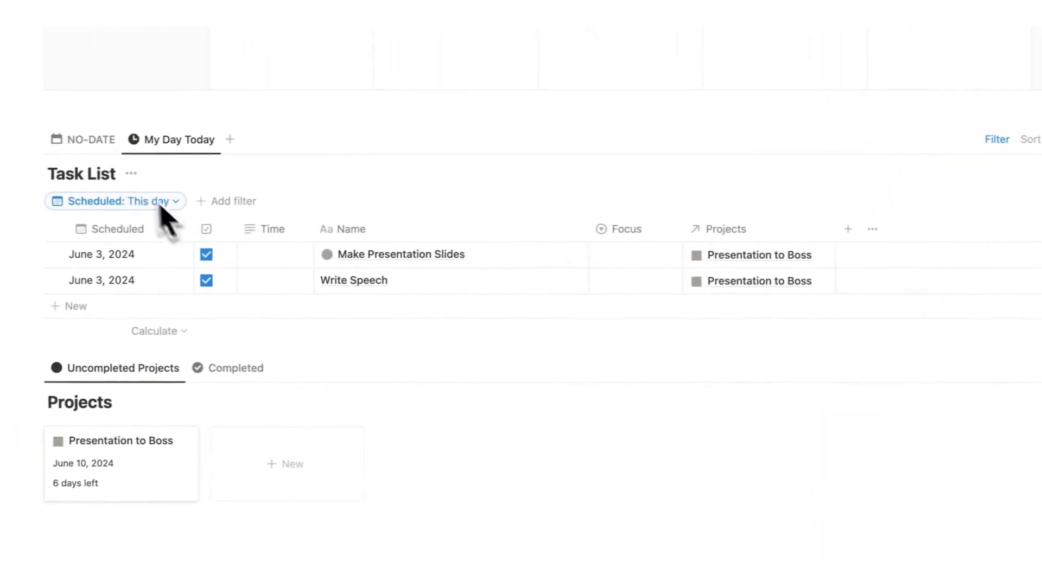
Switch to the NO-DATE list and check the Presentation to Boss card's Research for presentation task
left_click(94, 143)
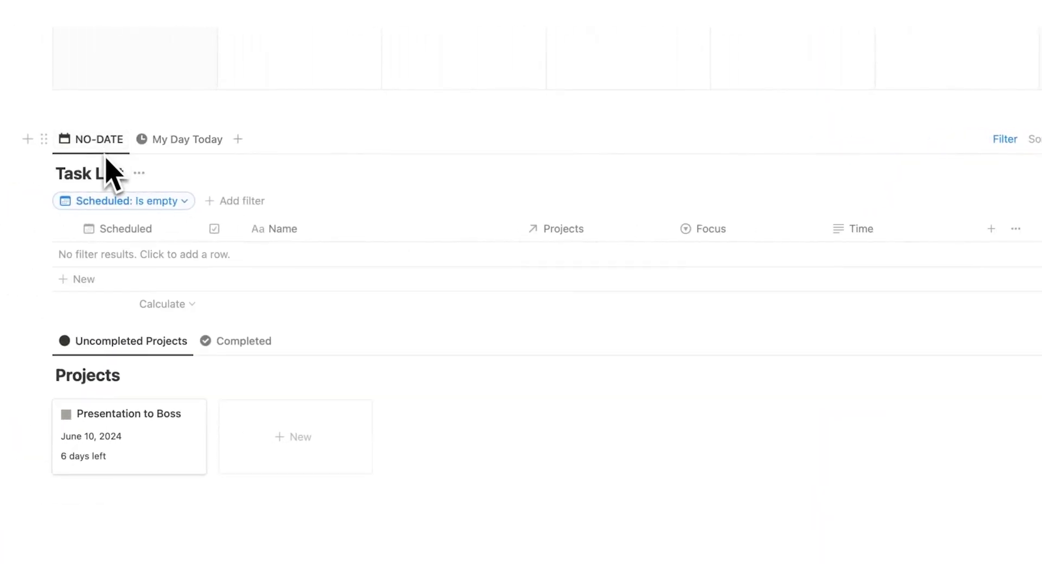
left_click(158, 441)
scroll(488, 402, "down", 5)
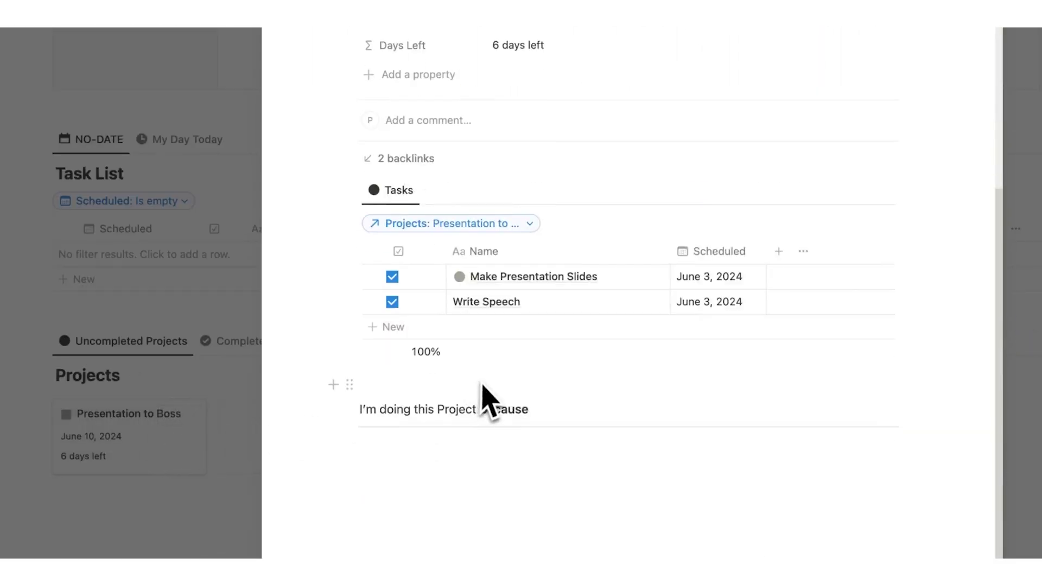
left_click(107, 168)
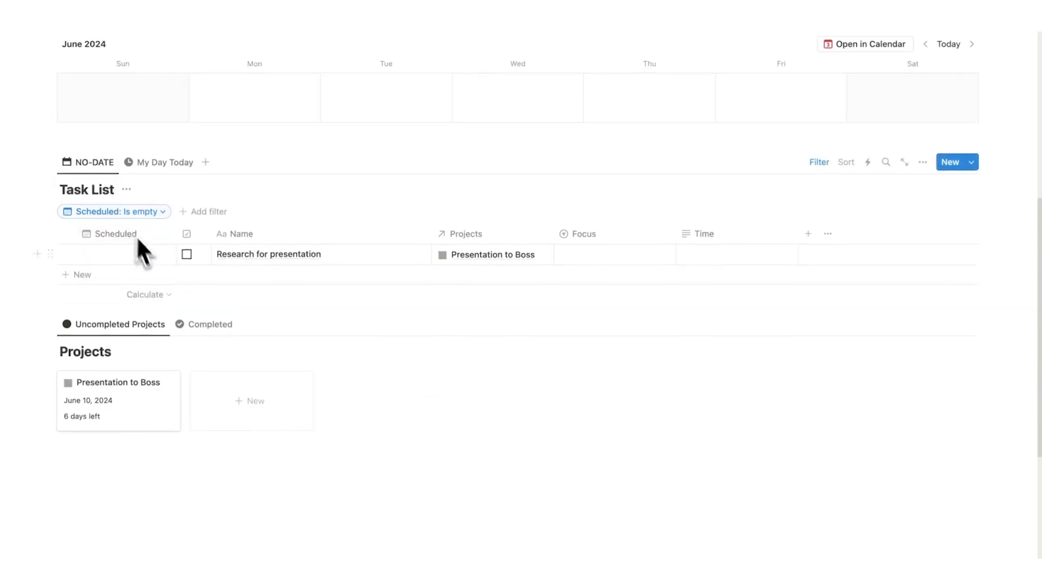
scroll(175, 319, "up", 3)
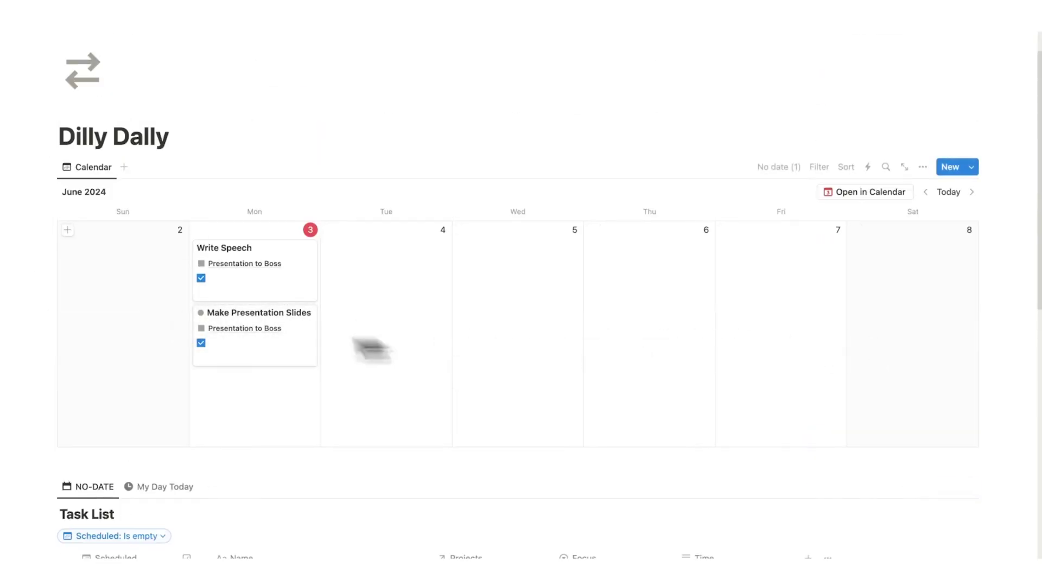
scroll(216, 342, "down", 5)
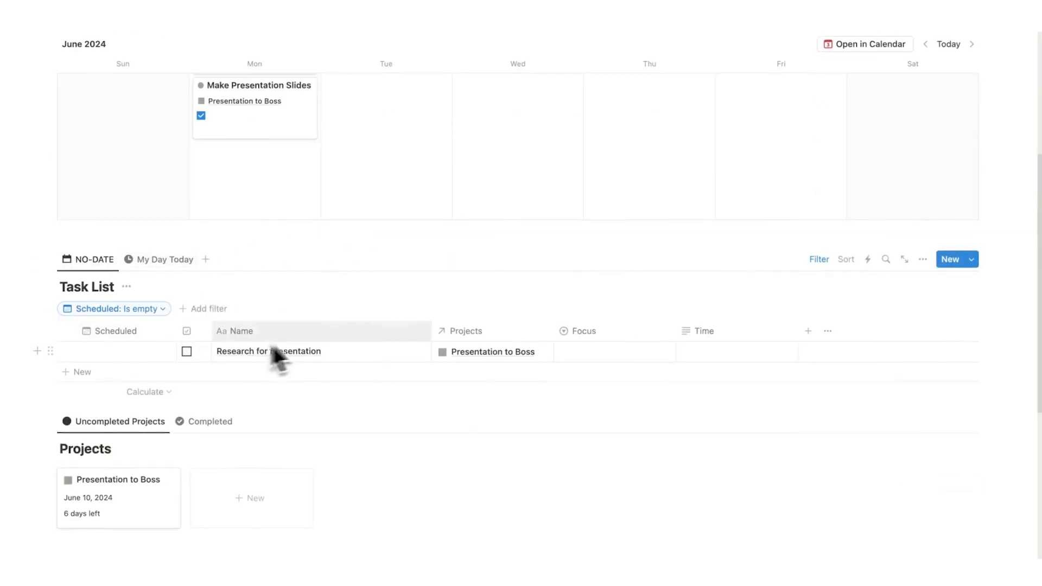
Give Research for presentation a Scheduled date of June 4, 2024, emptying the NO-DATE list
left_click(135, 287)
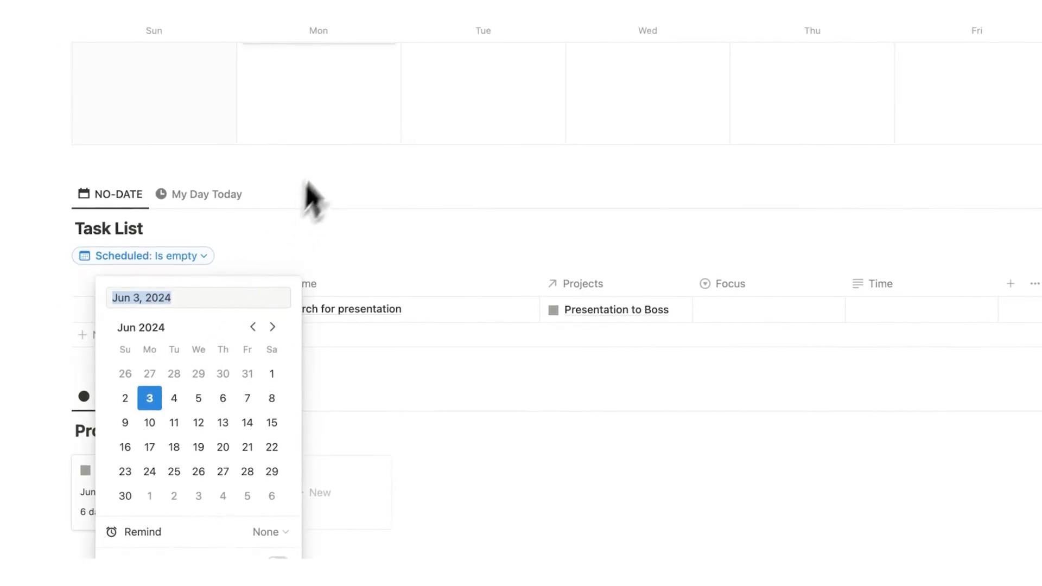
key("Escape")
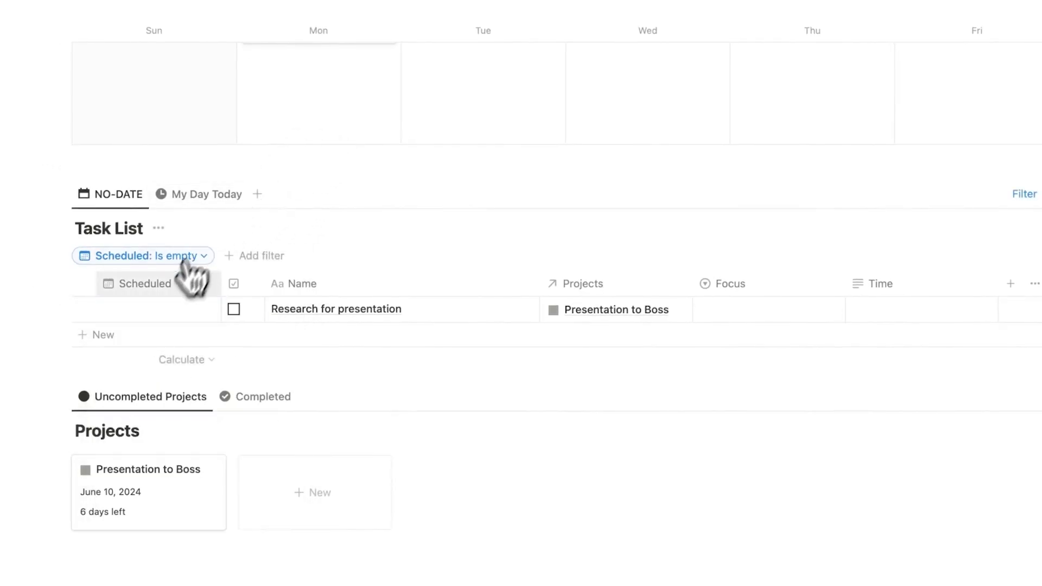
left_click(163, 310)
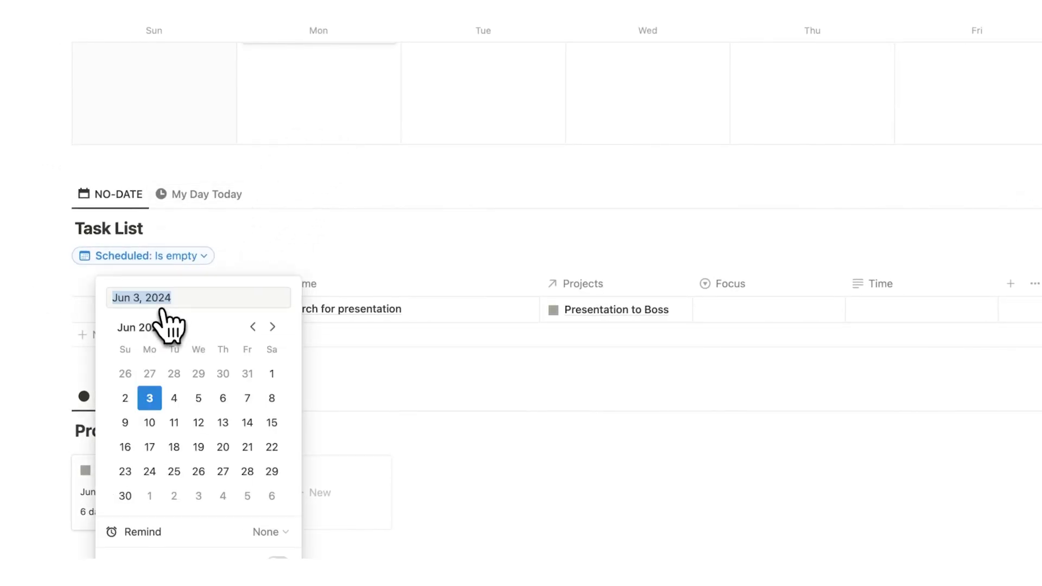
left_click(173, 399)
key("Escape")
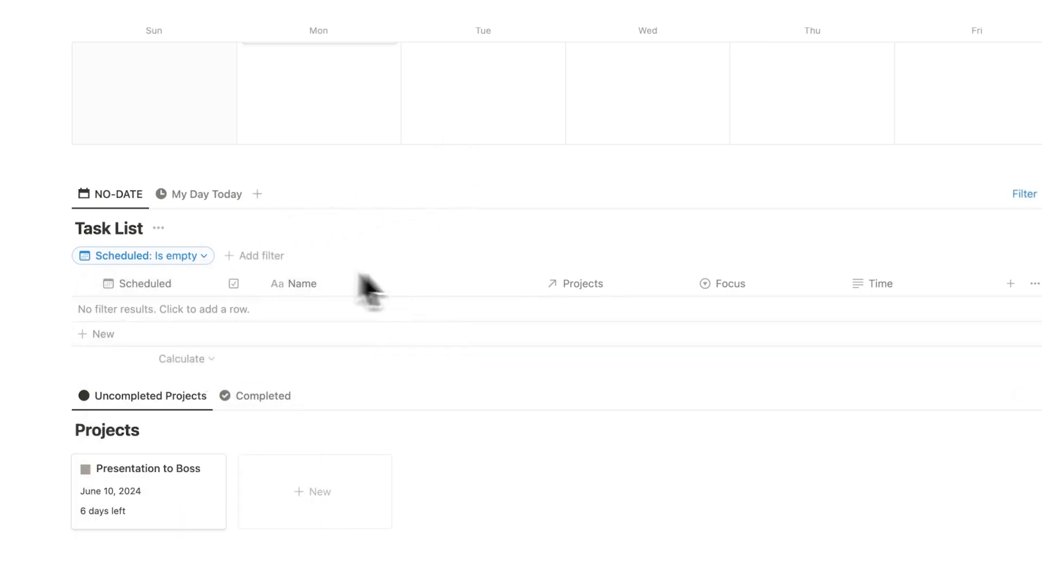
scroll(250, 391, "up", 3)
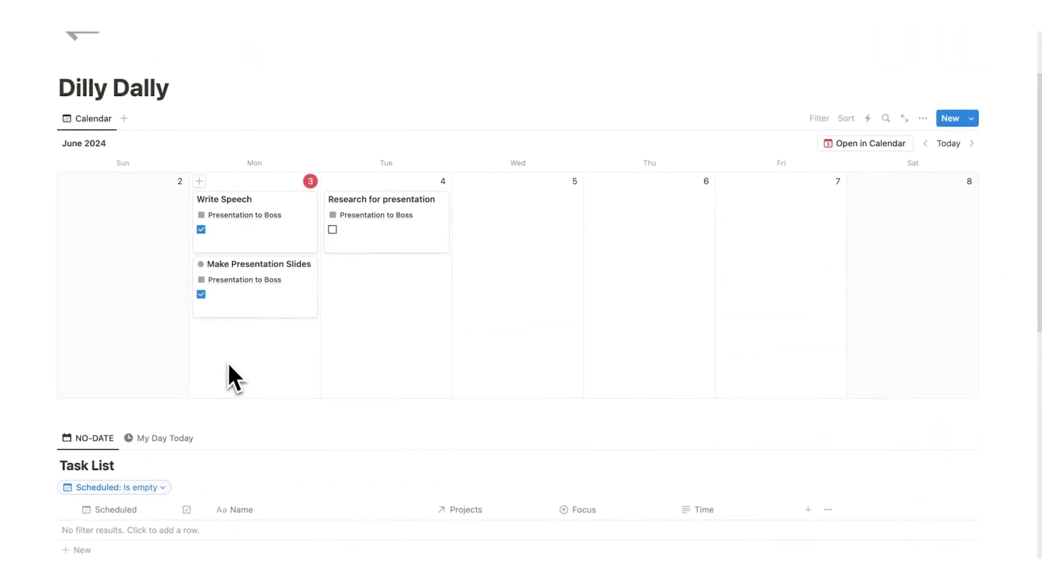
scroll(234, 361, "down", 6)
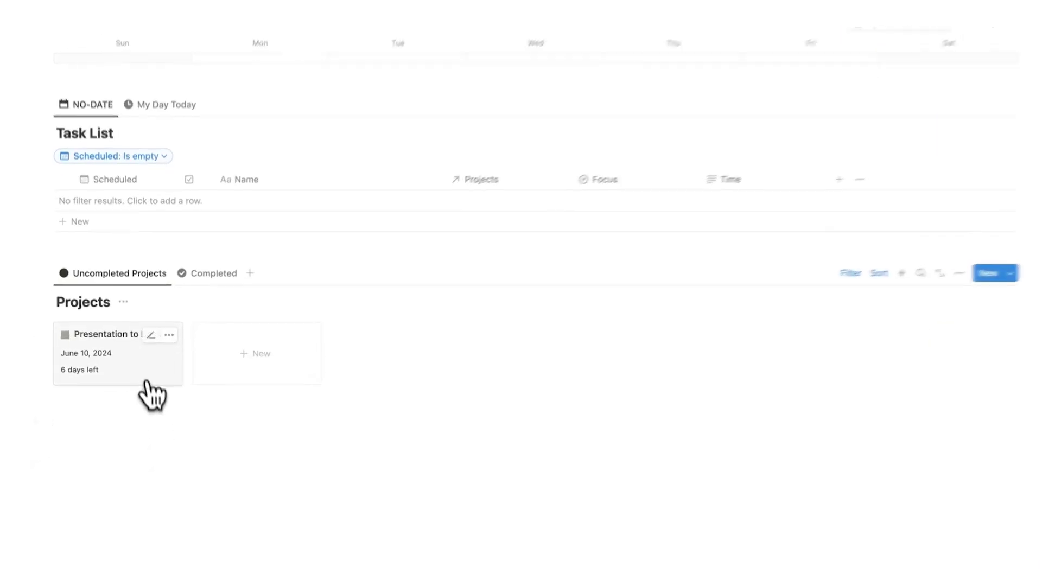
Check off Research for presentation so Presentation to Boss hits 100%, and set Completed to Complete
left_click(148, 386)
scroll(571, 359, "down", 3)
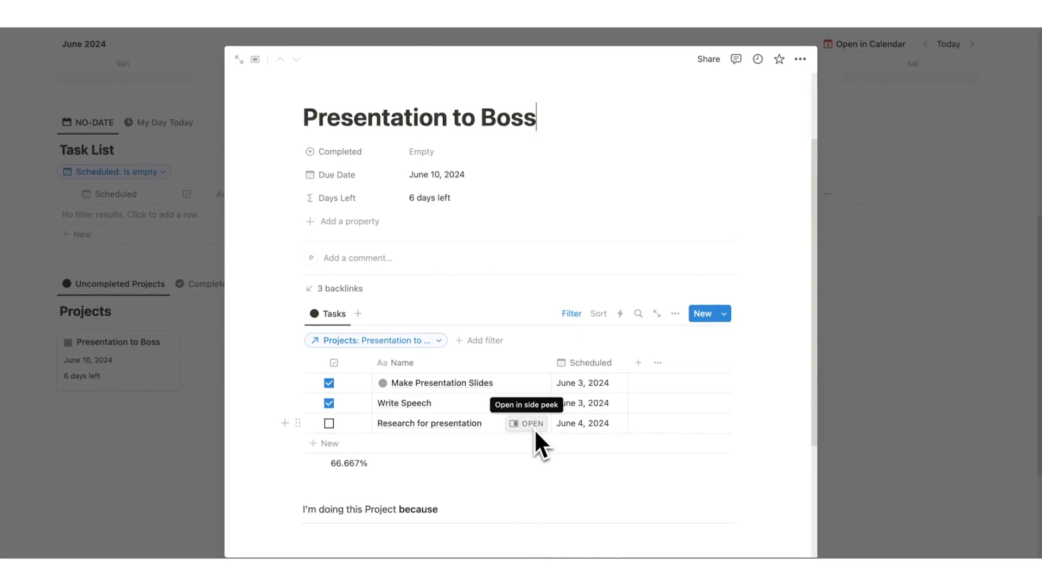
left_click(329, 423)
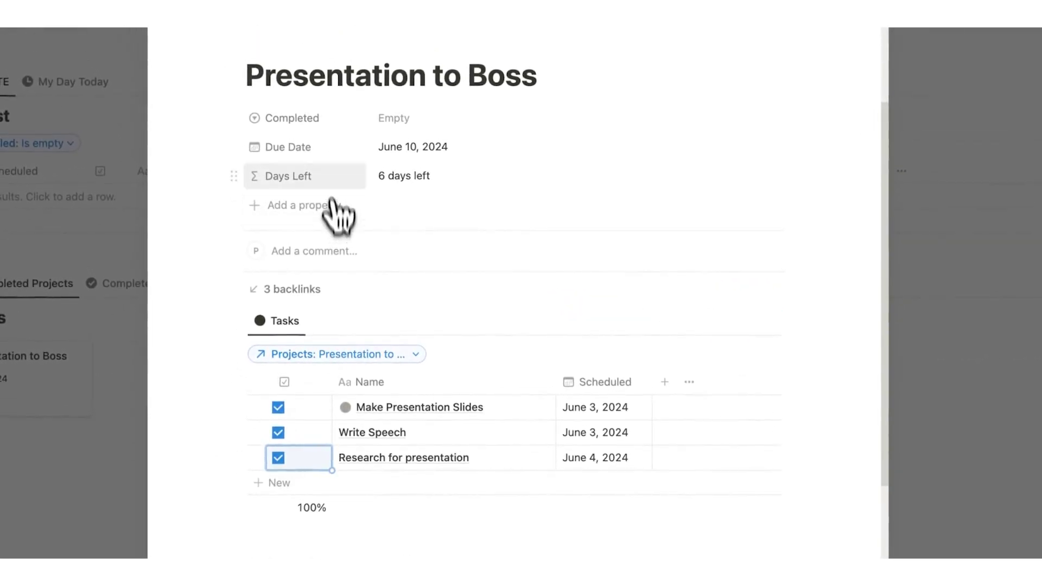
left_click(393, 118)
left_click(421, 171)
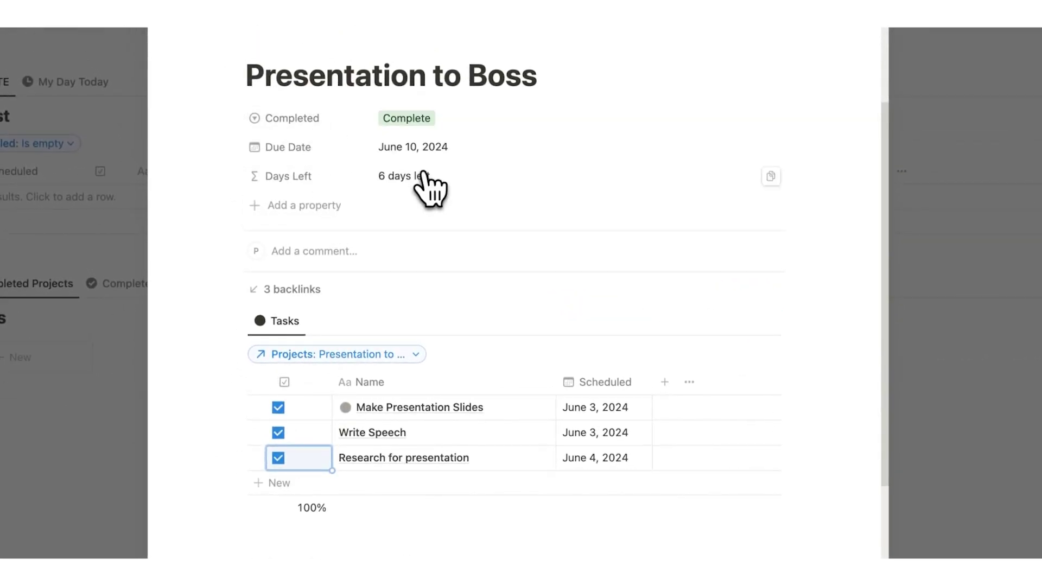
left_click(901, 271)
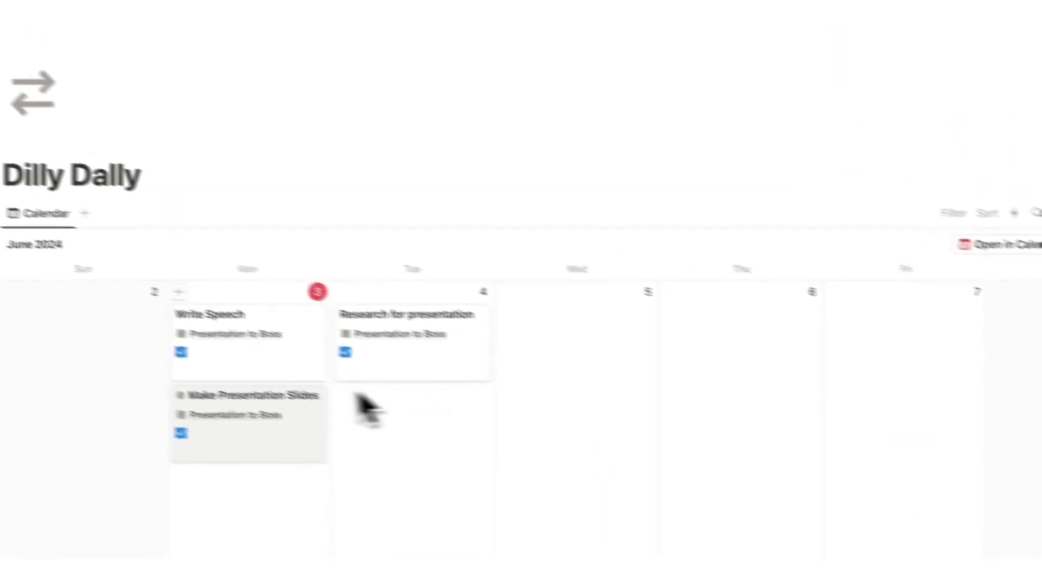
Add a 'Make Presentation Slides' task on Monday, June 3 in the Headquarters week calendar
left_click_drag(228, 221, 74, 198)
left_click(134, 376)
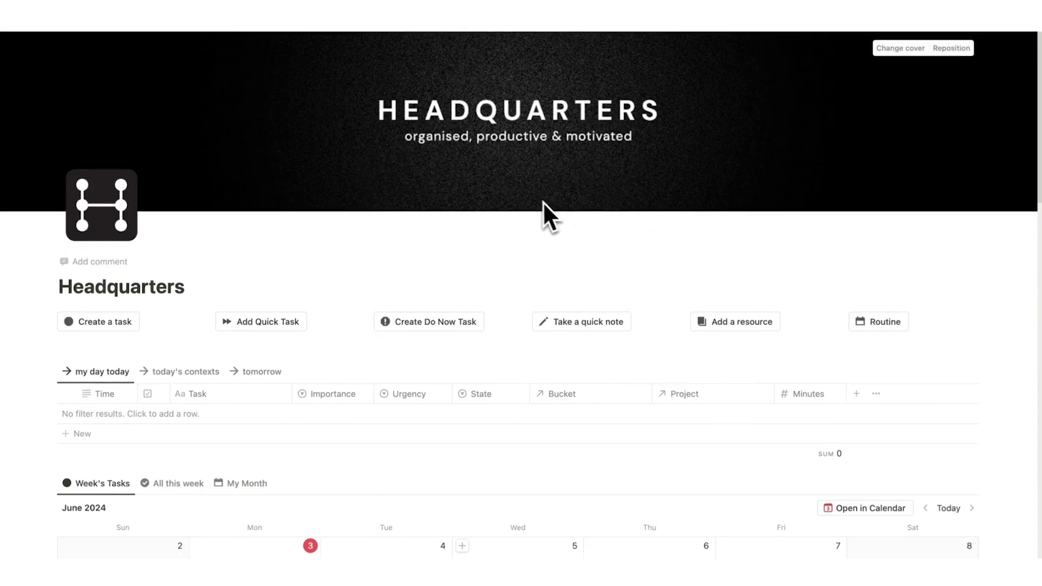
scroll(538, 201, "down", 6)
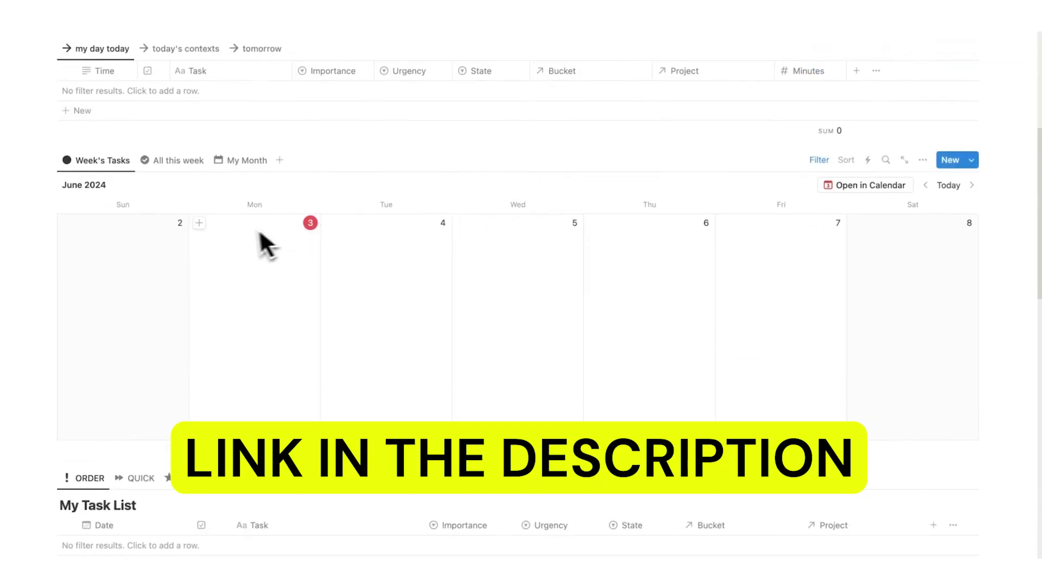
left_click(198, 222)
type("Make Presentation Slides")
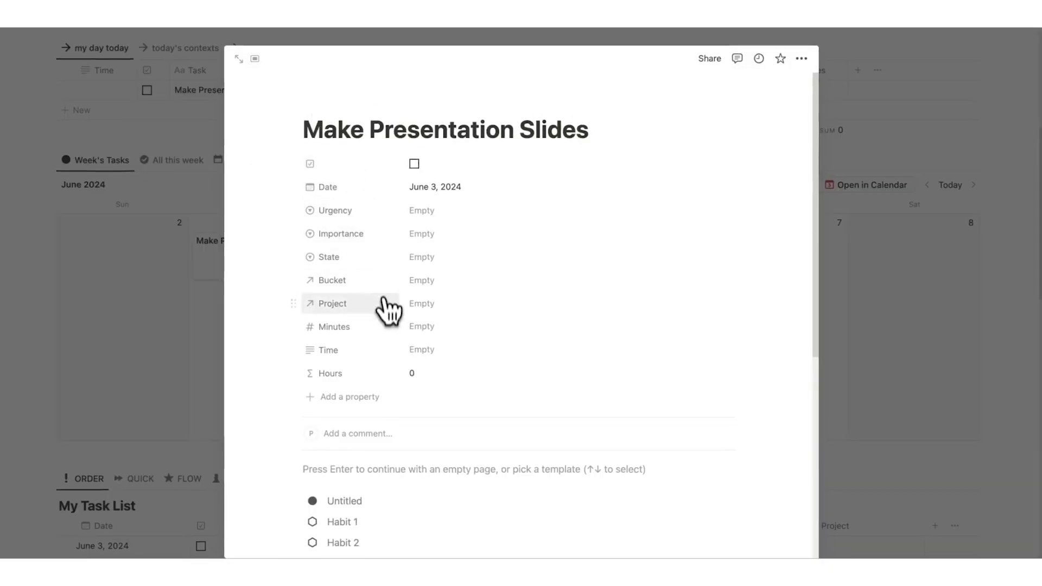
Link Make Presentation Slides to a newly created Boss Presentation project
left_click(421, 304)
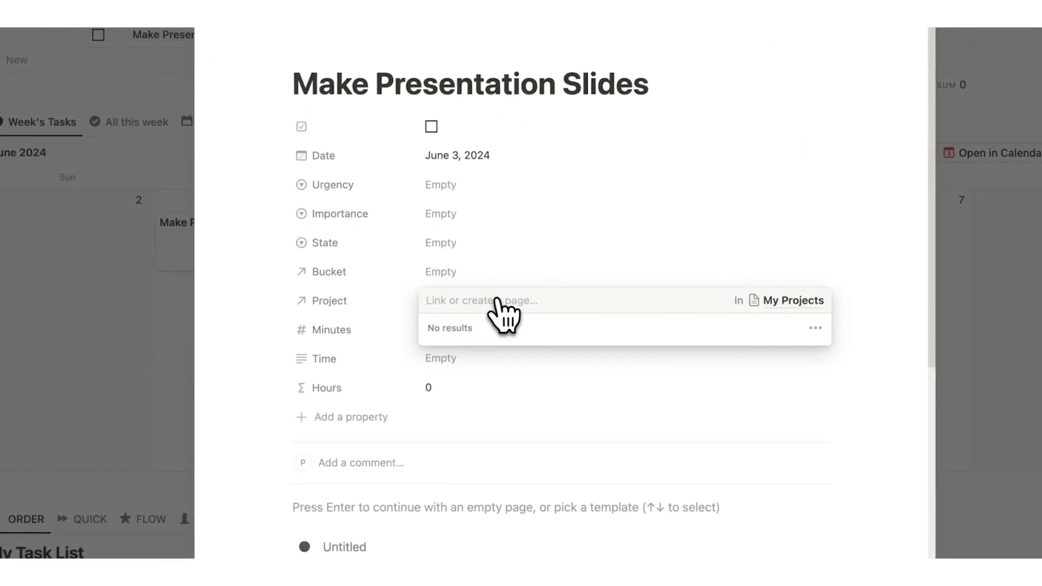
type("Boss Presentat")
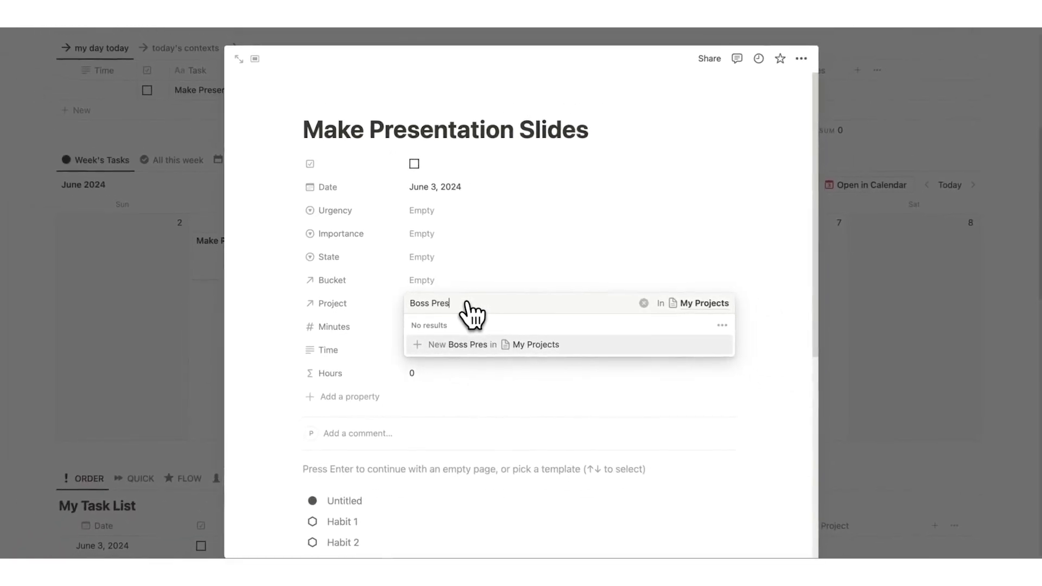
left_click(474, 345)
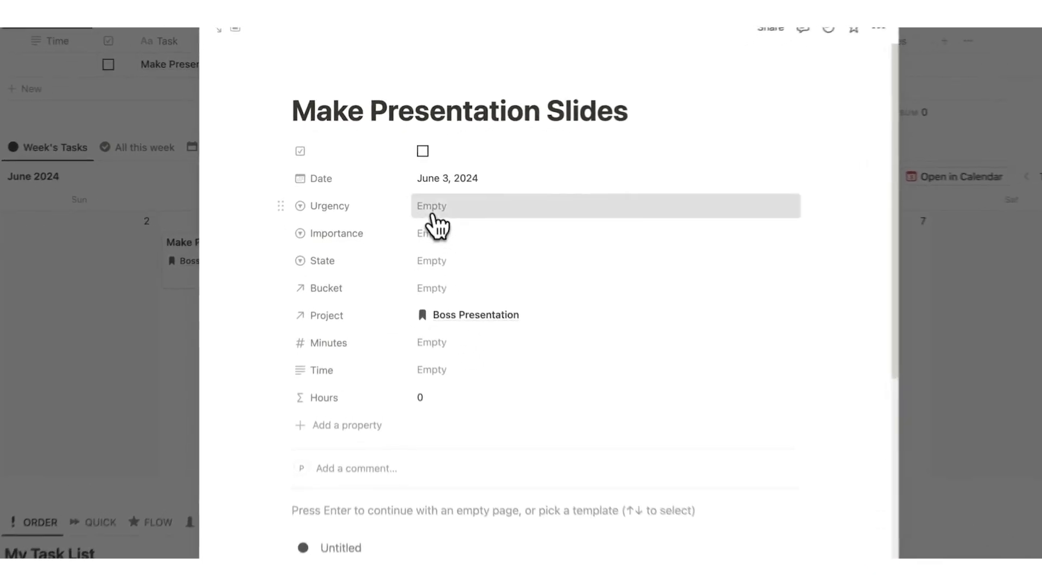
Put the task in the Job bucket and start a new task titled Do Research
left_click(433, 216)
left_click(268, 273)
left_click(452, 264)
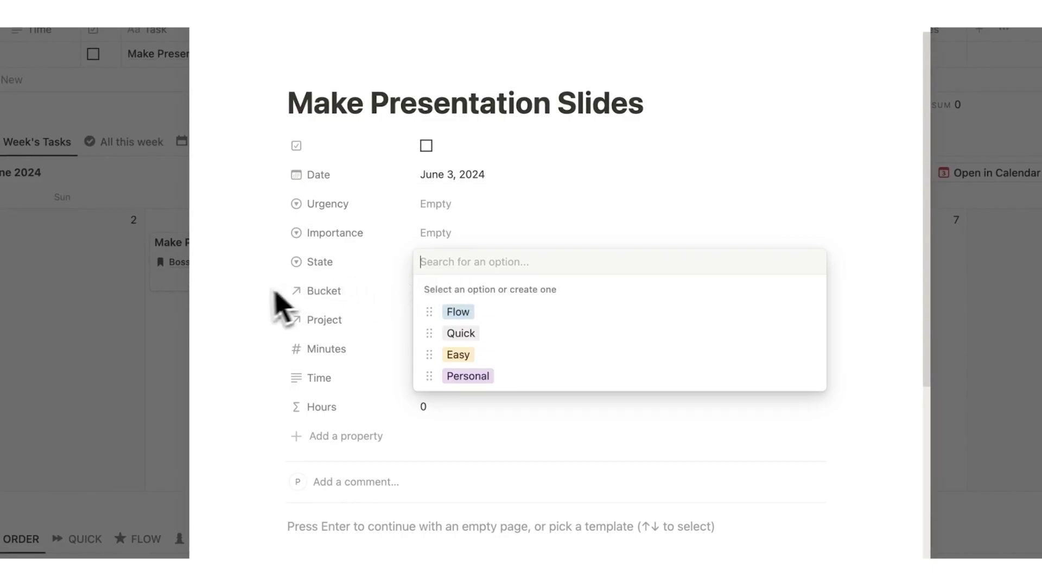
left_click(252, 307)
left_click(475, 293)
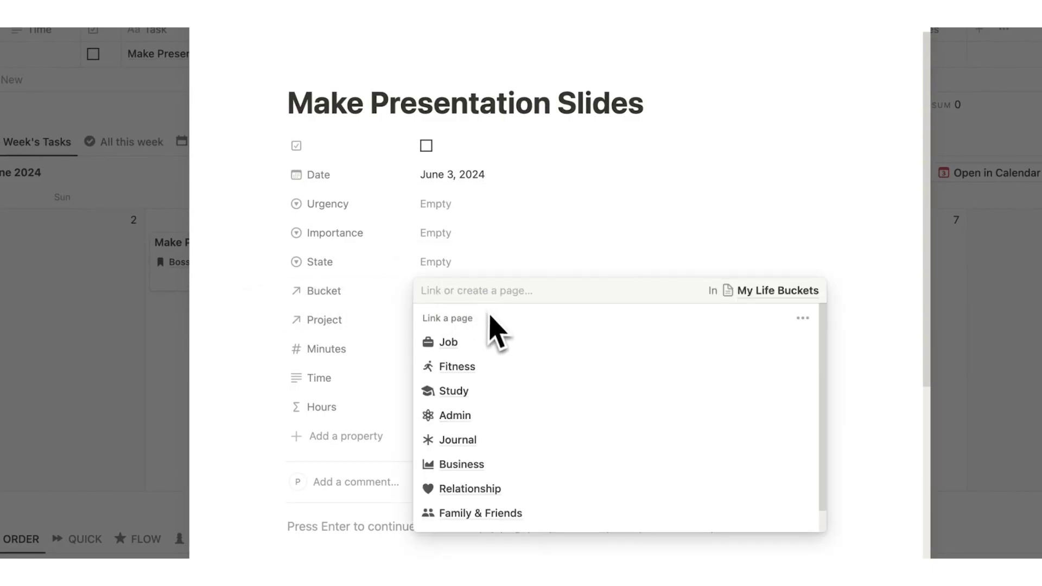
left_click(483, 342)
left_click(239, 280)
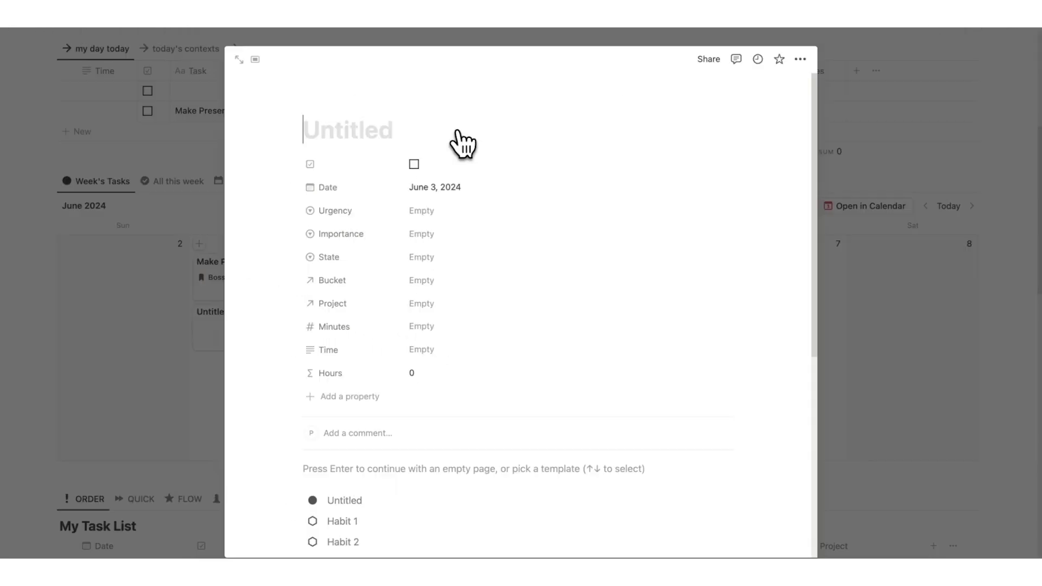
type("Do Research")
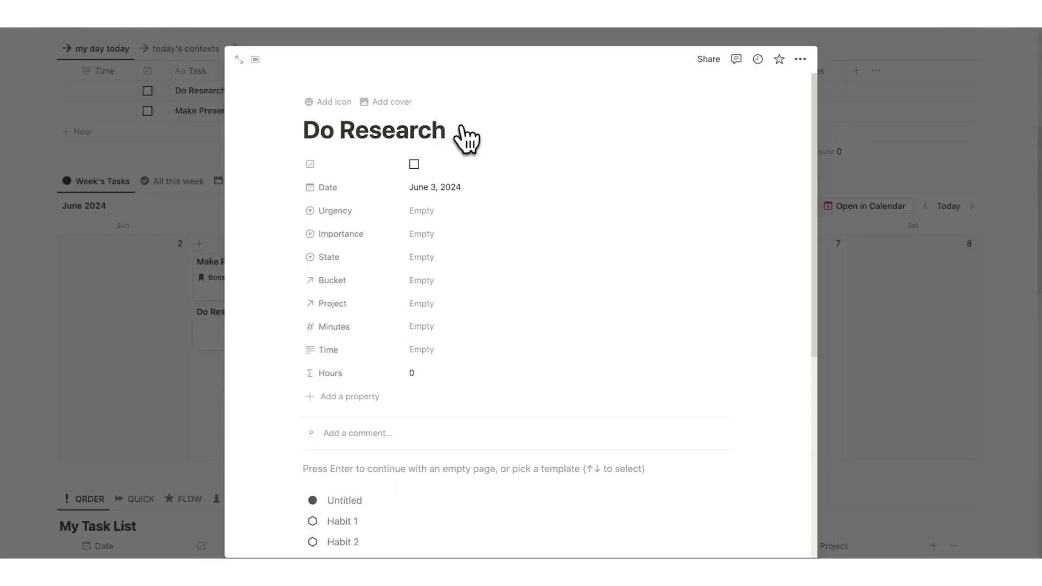
Link Do Research to the Boss Presentation project
left_click(448, 306)
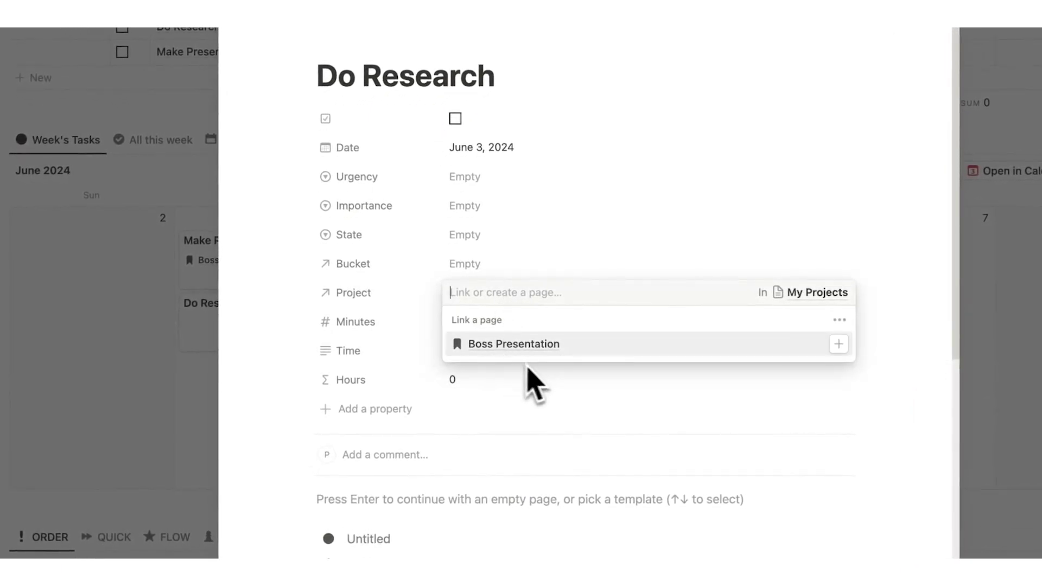
left_click(535, 355)
left_click(304, 297)
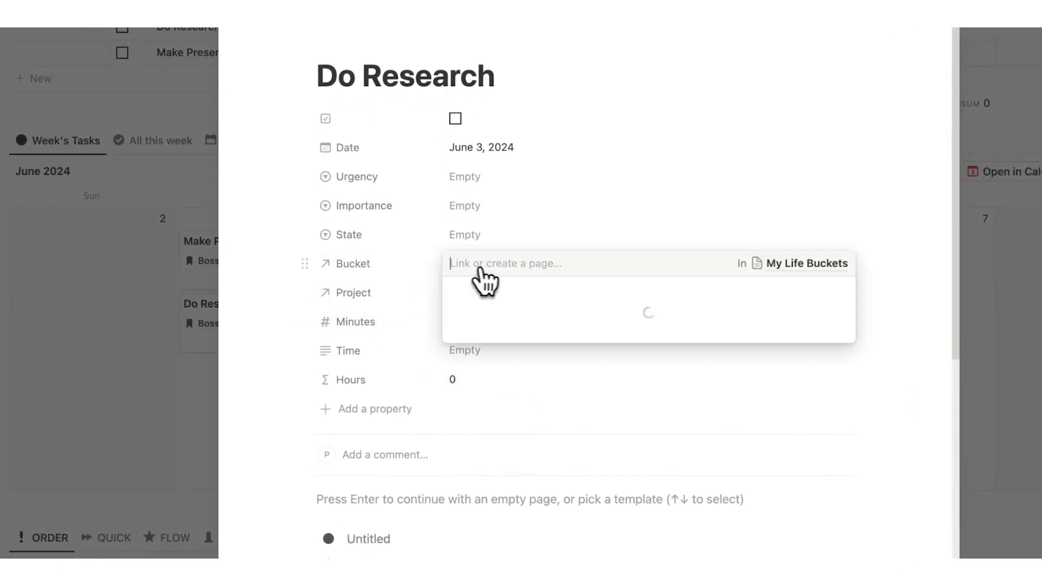
Link Do Research to the Job bucket and return to the calendar
left_click(485, 264)
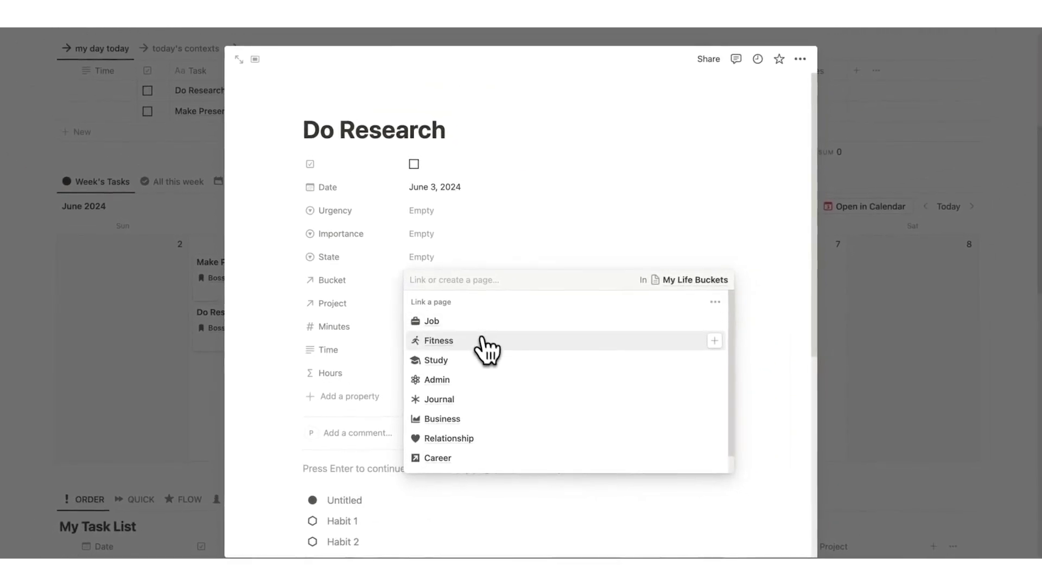
scroll(488, 372, "down", 1)
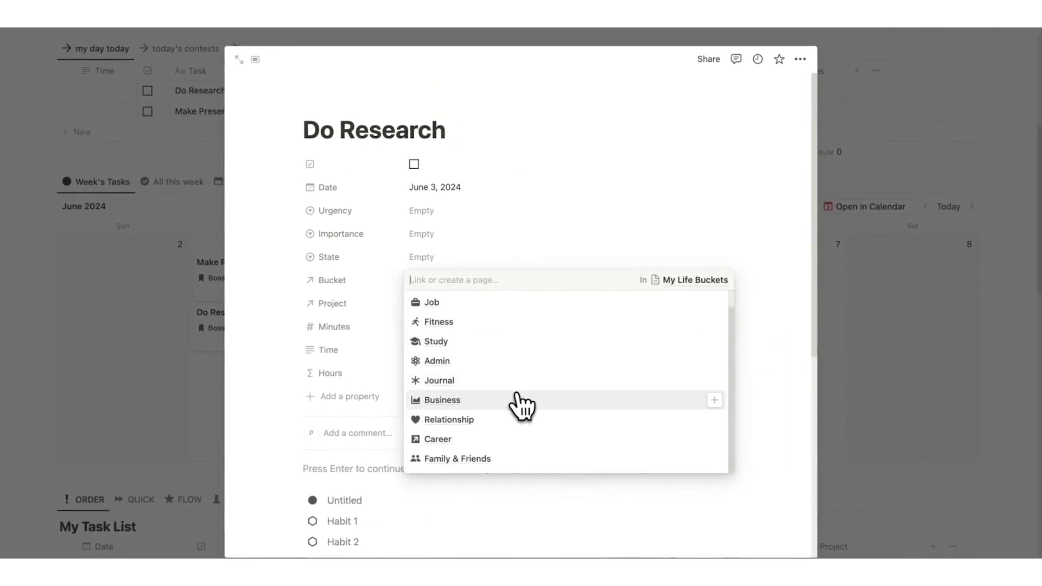
scroll(530, 451, "up", 1)
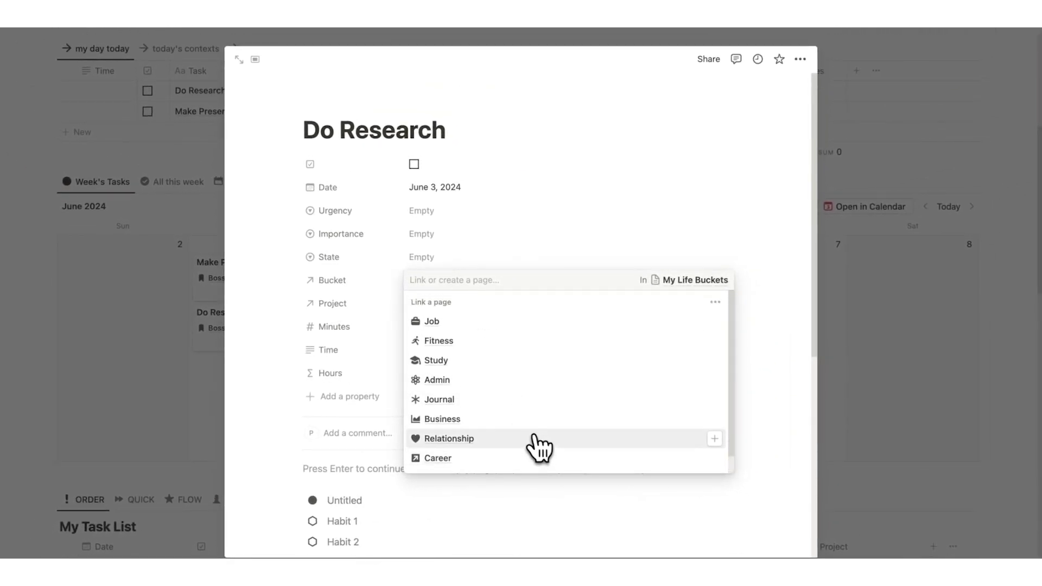
scroll(511, 380, "down", 1)
scroll(508, 413, "up", 1)
scroll(505, 434, "up", 1)
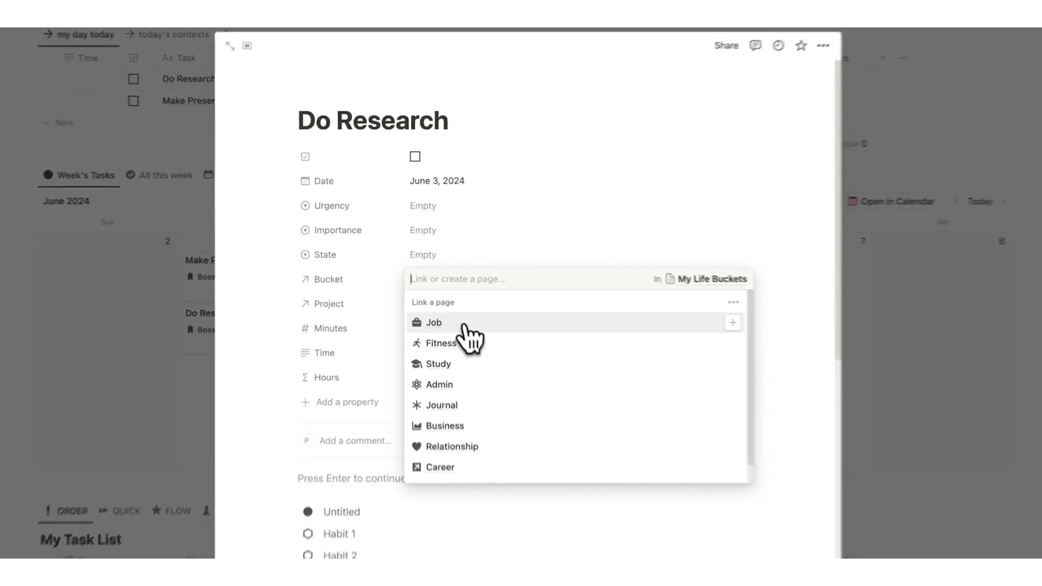
left_click(464, 319)
left_click(276, 295)
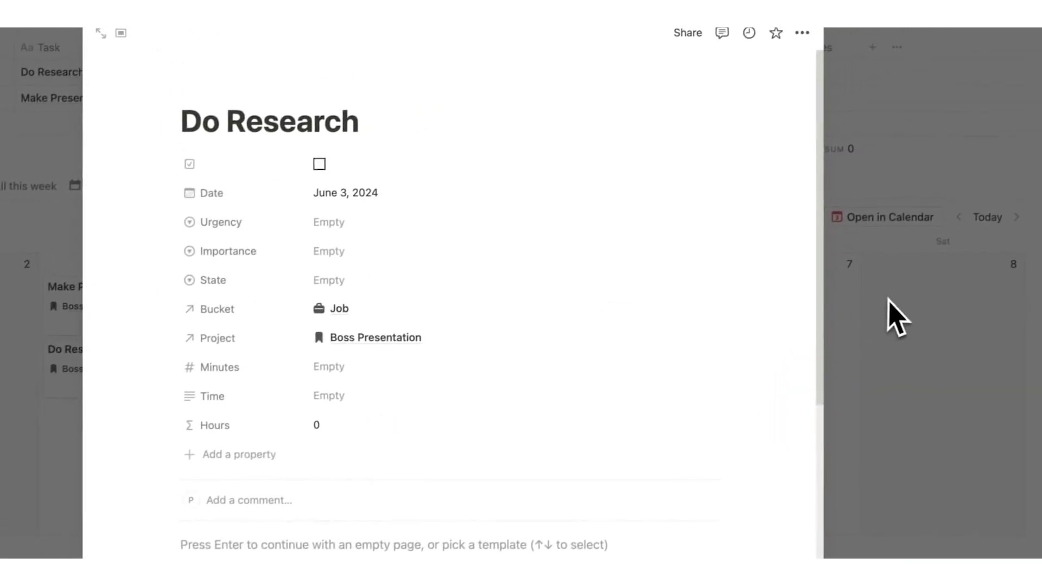
left_click(995, 280)
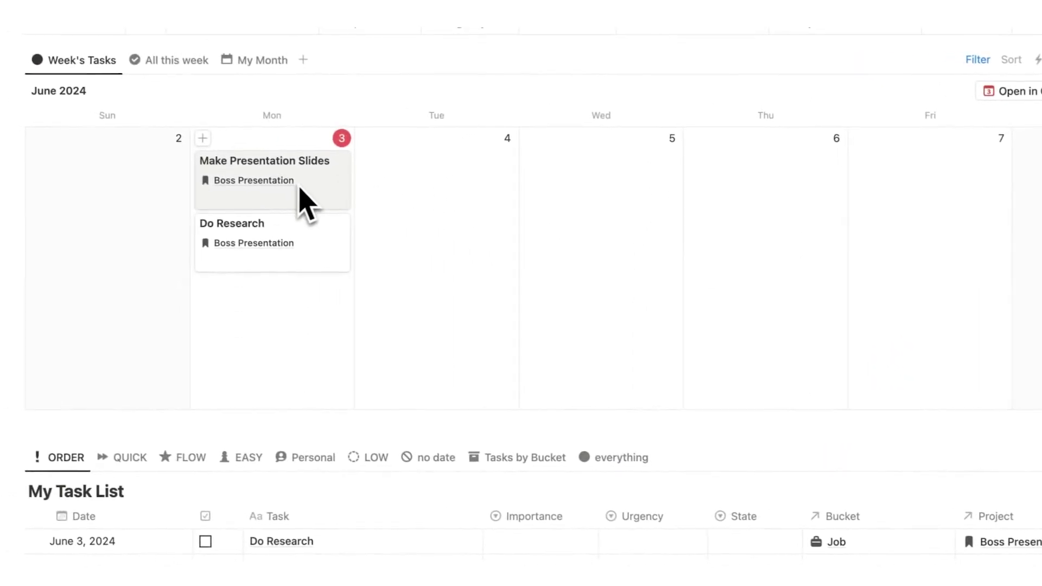
Mark Do Research as Important and Not Urgent in My Task List
scroll(352, 234, "down", 5)
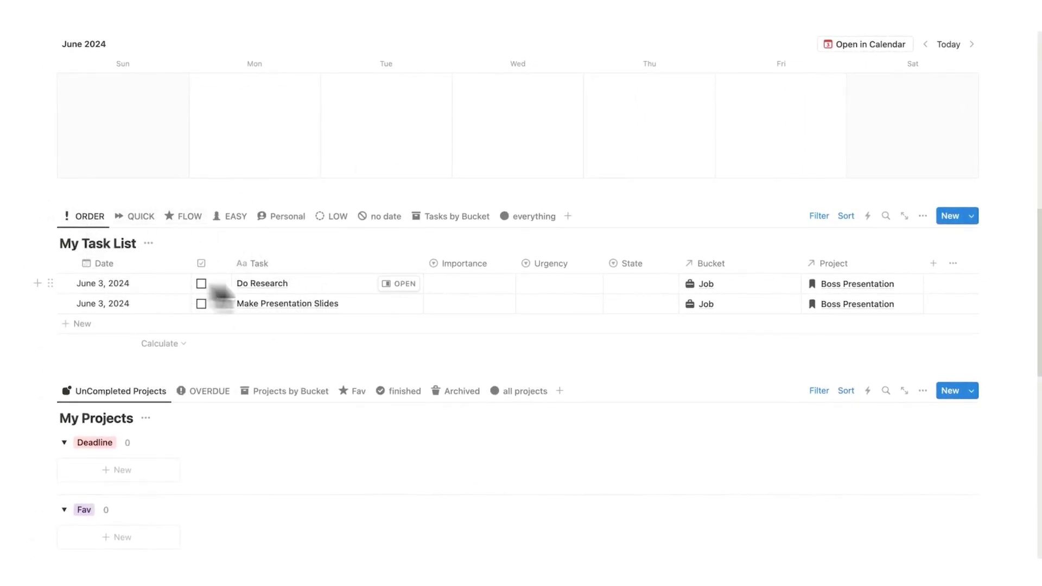
scroll(326, 261, "down", 2)
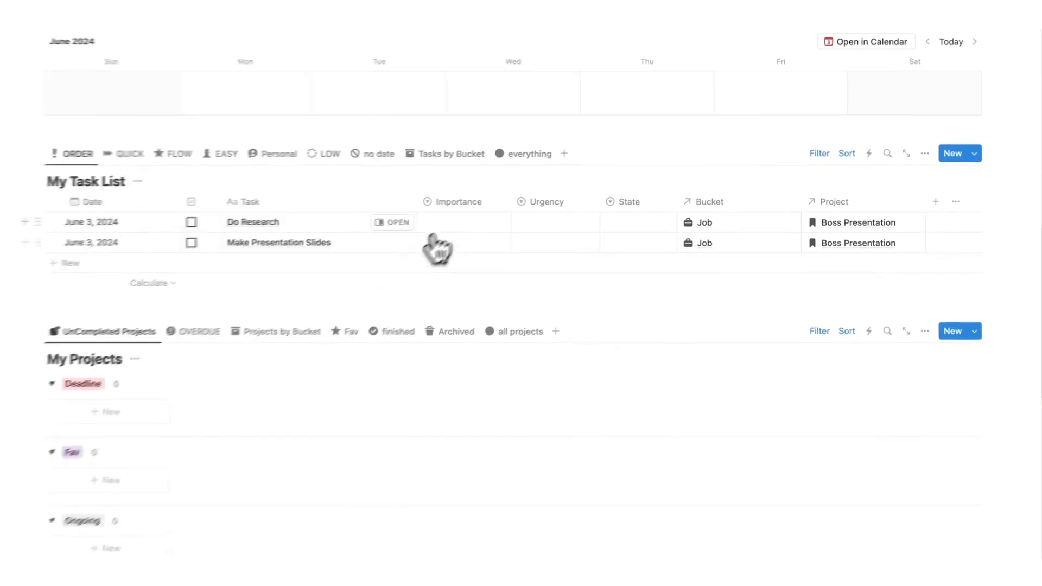
left_click(432, 230)
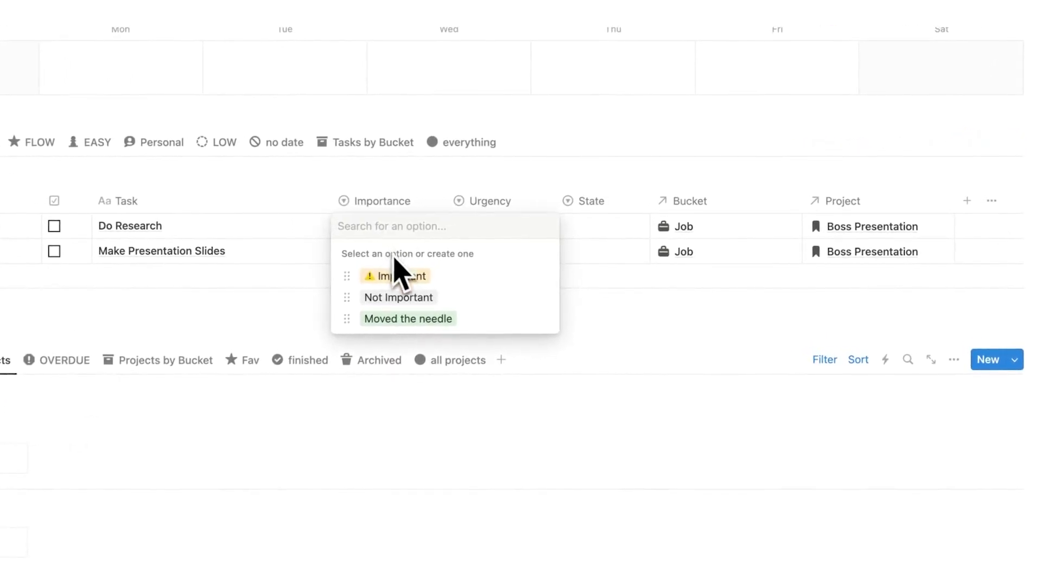
left_click(468, 262)
left_click(491, 228)
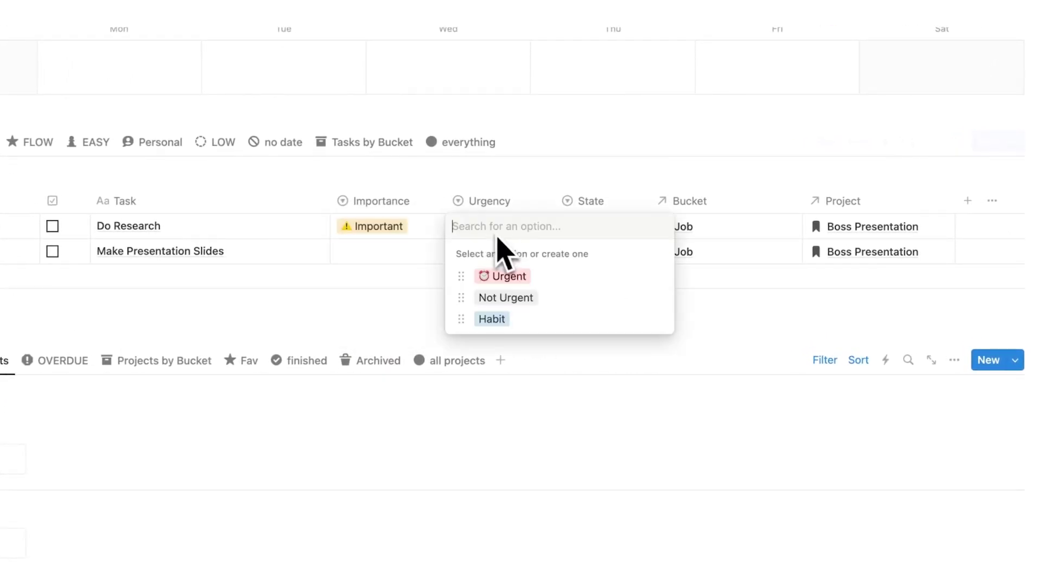
left_click(507, 298)
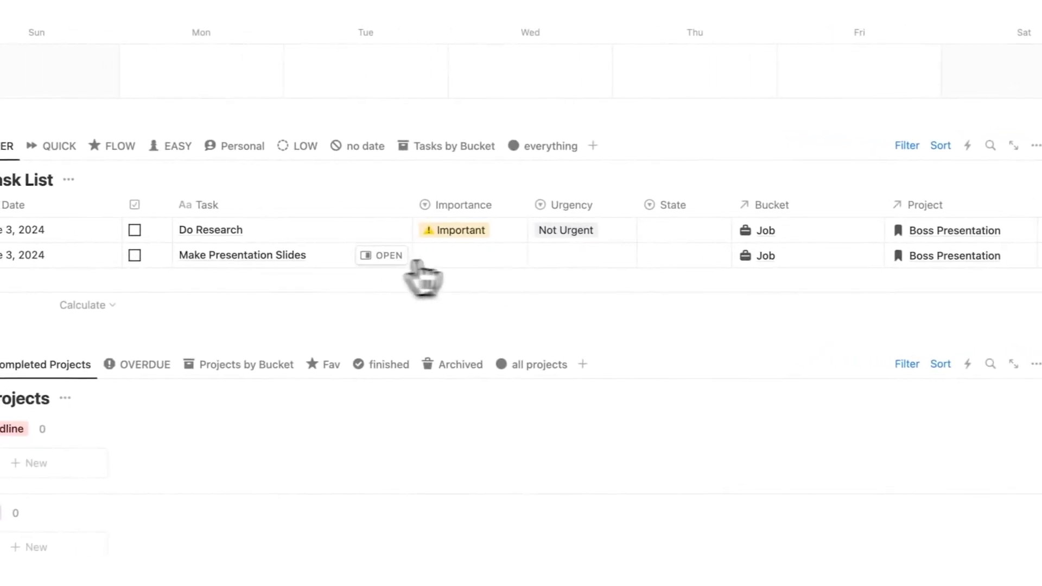
Mark Make Presentation Slides as Important and Urgent
left_click(475, 259)
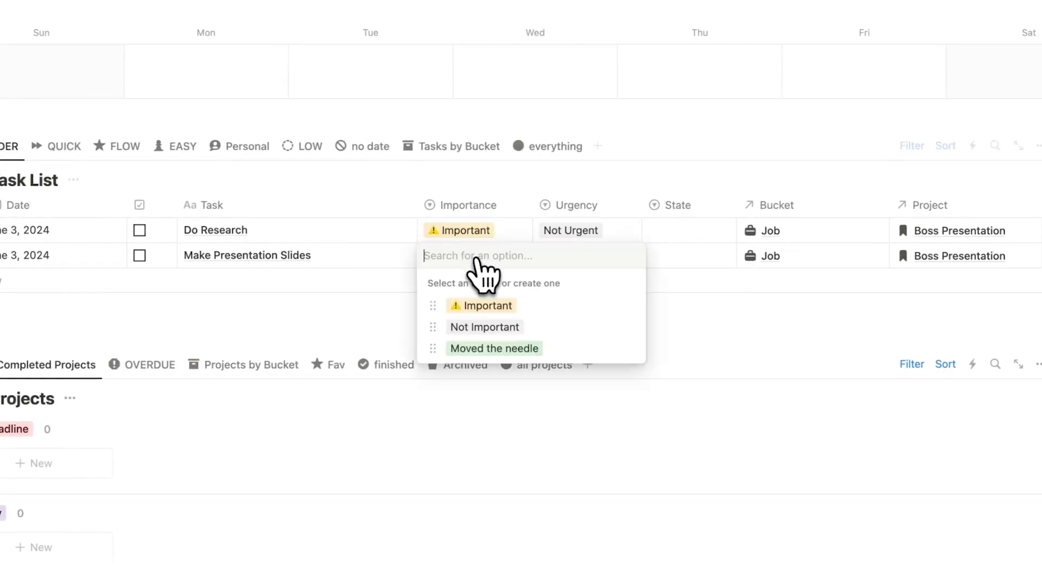
left_click(482, 305)
left_click(584, 261)
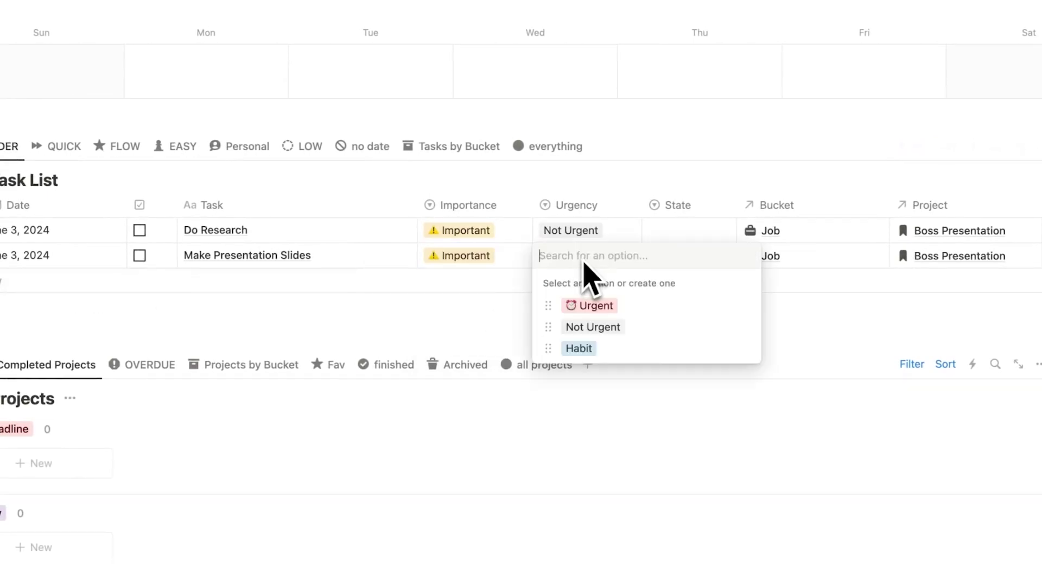
left_click(595, 307)
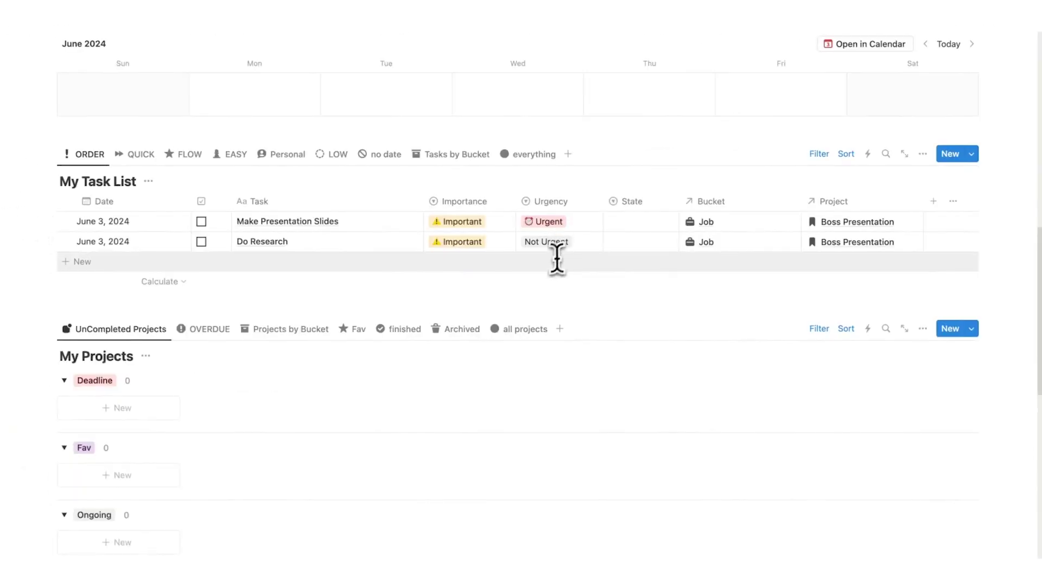
Set Make Presentation Slides' State to Flow
scroll(555, 261, "up", 5)
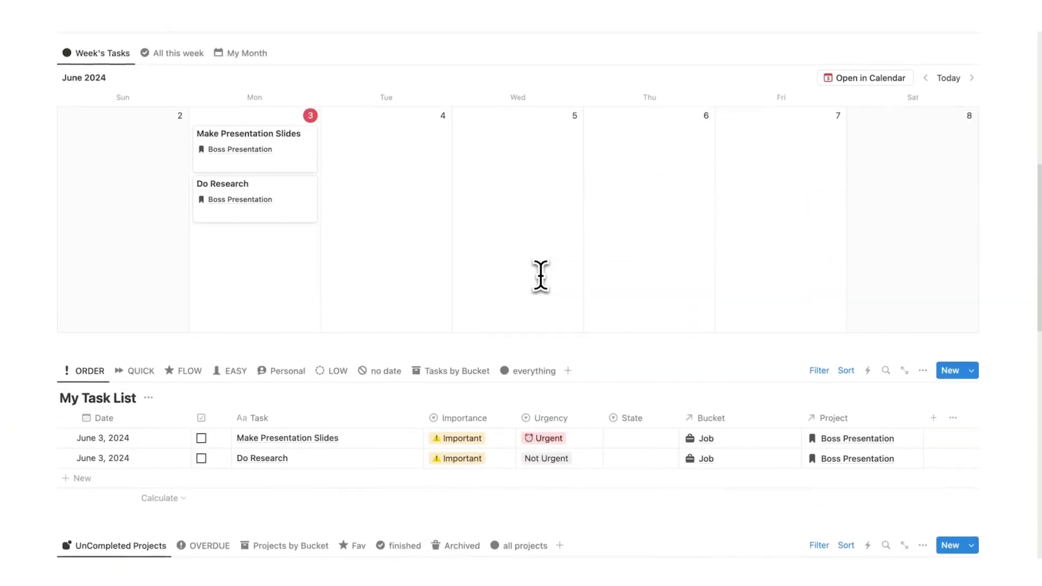
left_click(705, 330)
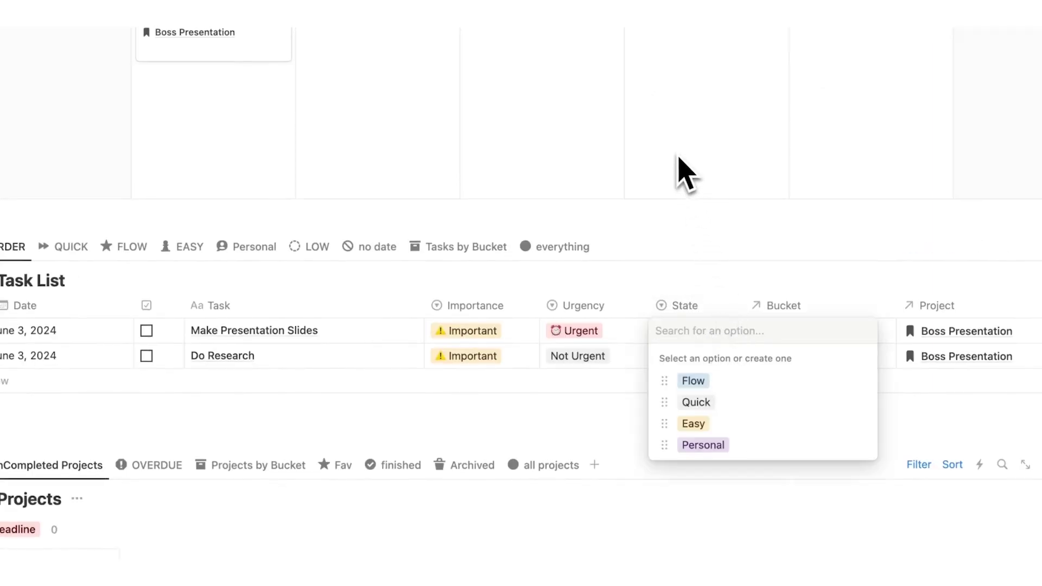
left_click(678, 195)
scroll(597, 244, "up", 5)
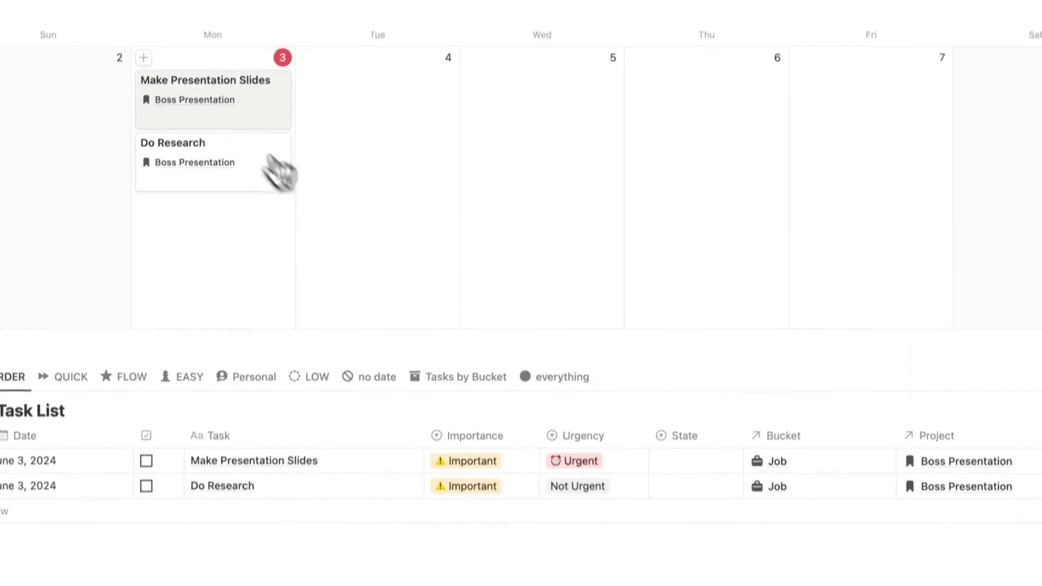
left_click(276, 142)
left_click(442, 280)
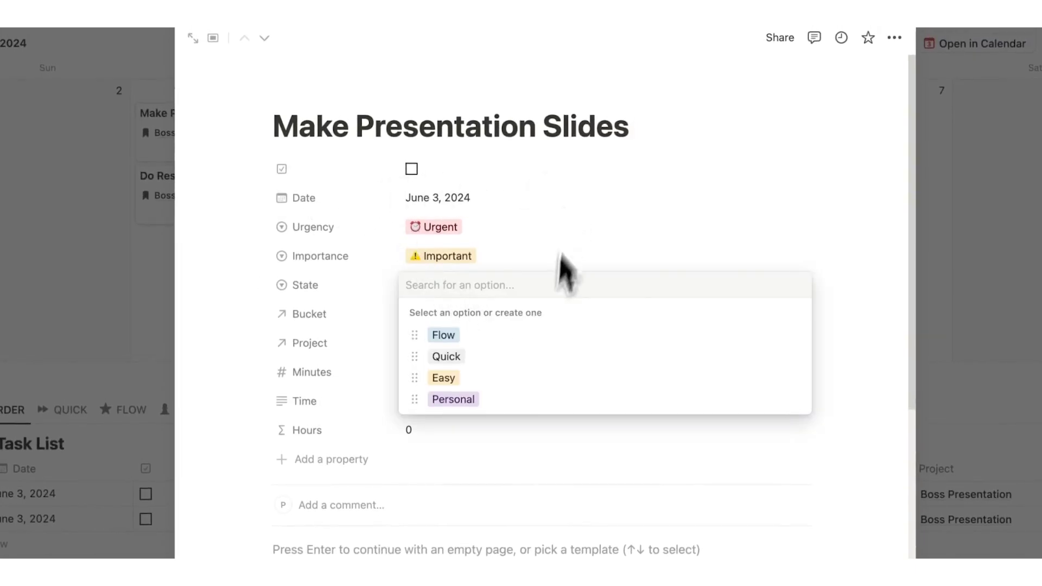
left_click(513, 334)
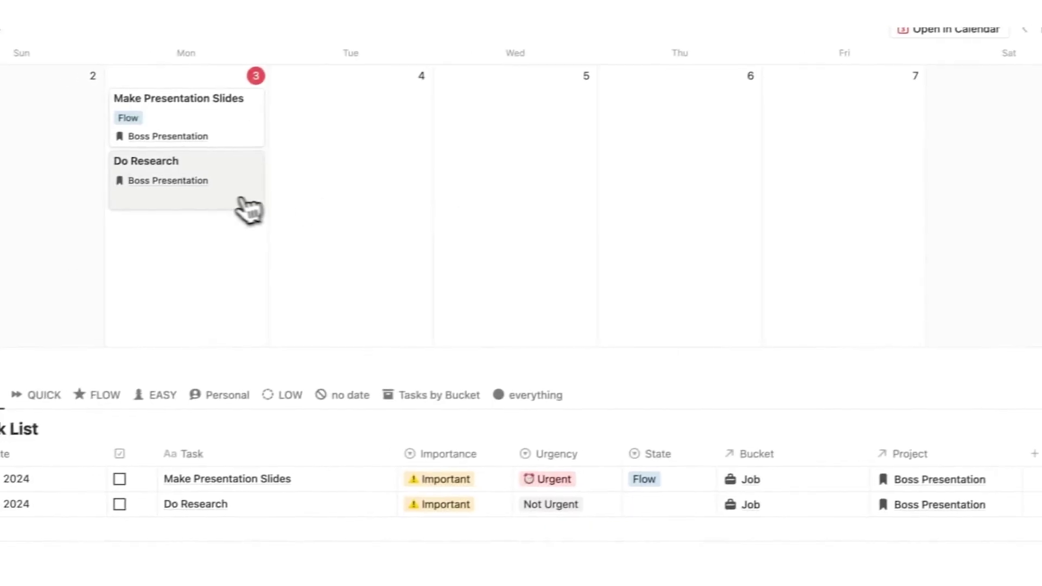
Set Do Research's State to Flow
left_click(244, 210)
left_click(426, 272)
left_click(446, 319)
key("Escape")
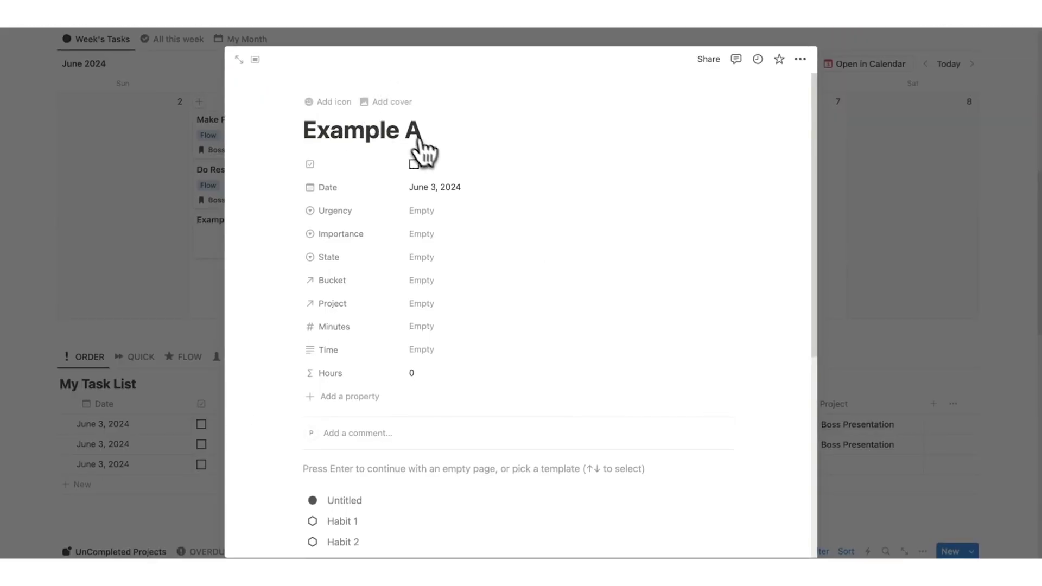
Set Example A to Flow and move it to Tuesday, June 4, 2024
left_click(439, 258)
left_click(434, 305)
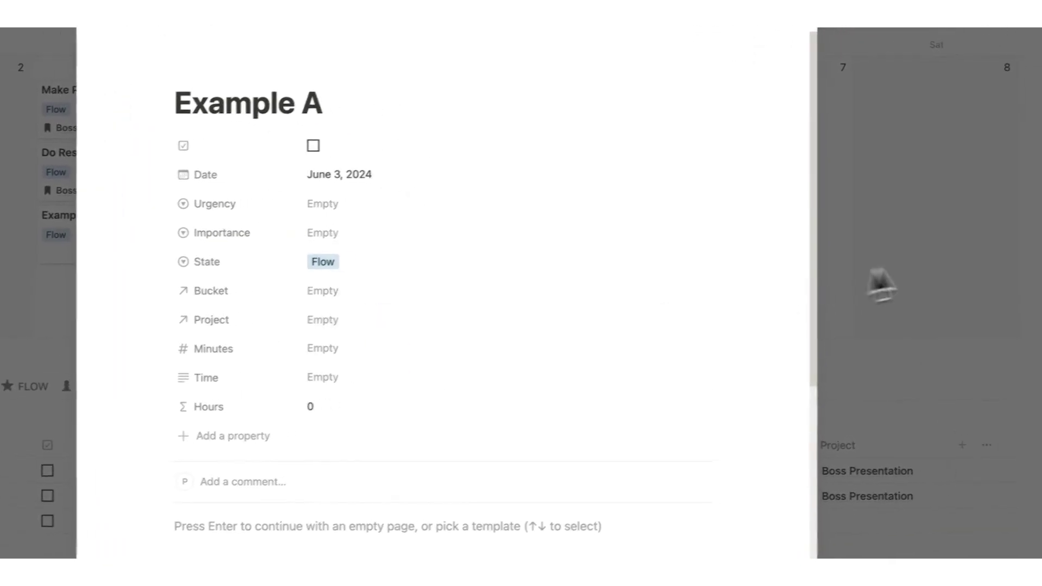
left_click(868, 288)
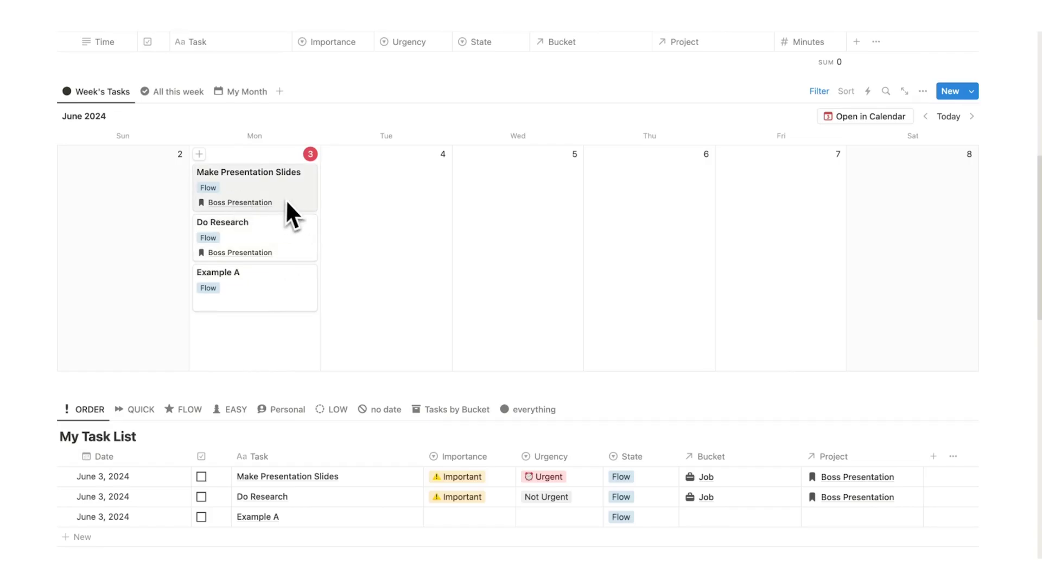
left_click_drag(220, 338, 380, 242)
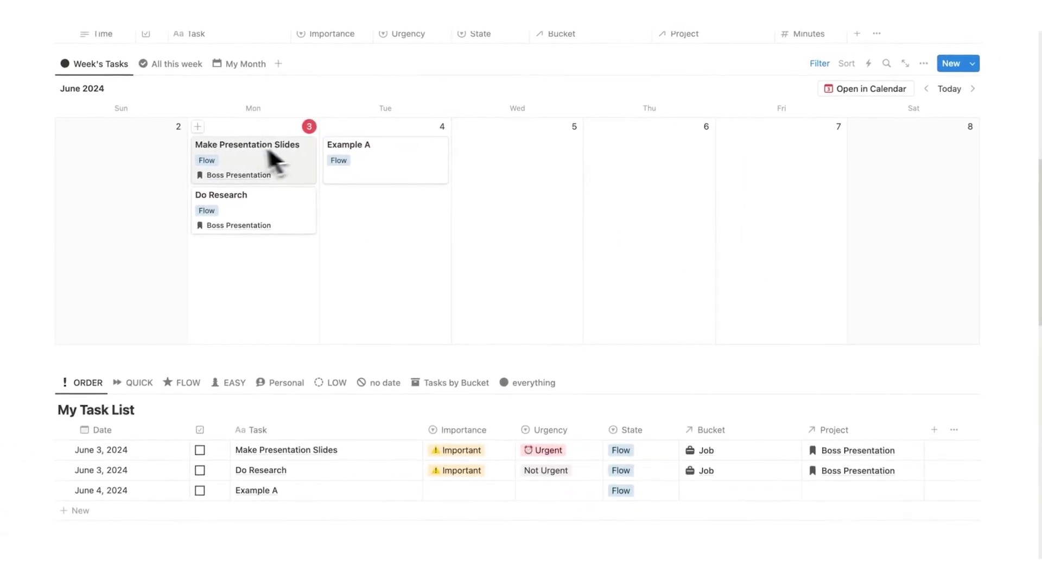
scroll(300, 199, "down", 7)
scroll(303, 198, "down", 3)
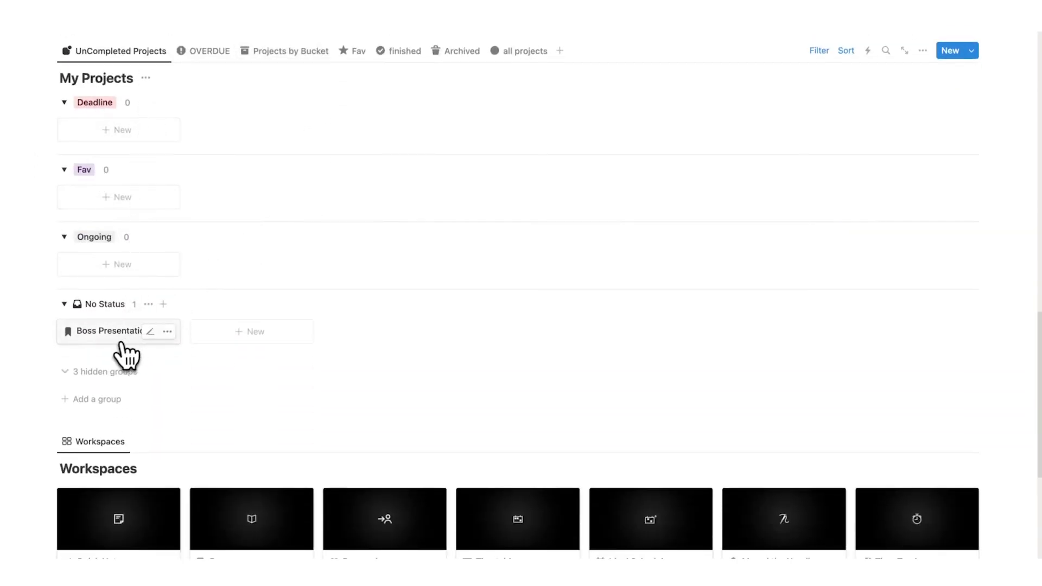
Give Boss Presentation the Deadline status and a June 10, 2024 deadline
left_click(123, 337)
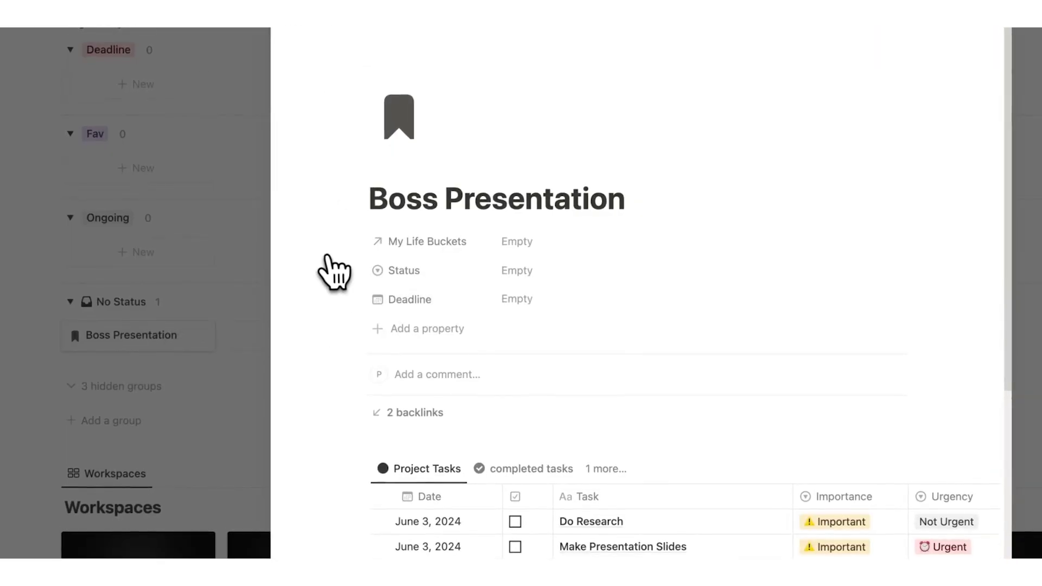
left_click(541, 278)
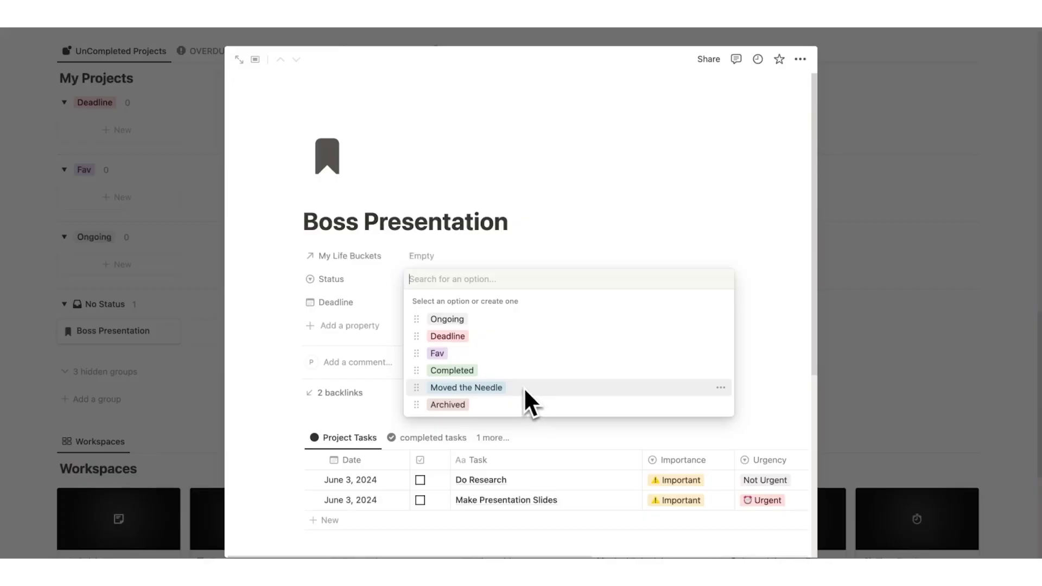
left_click(467, 336)
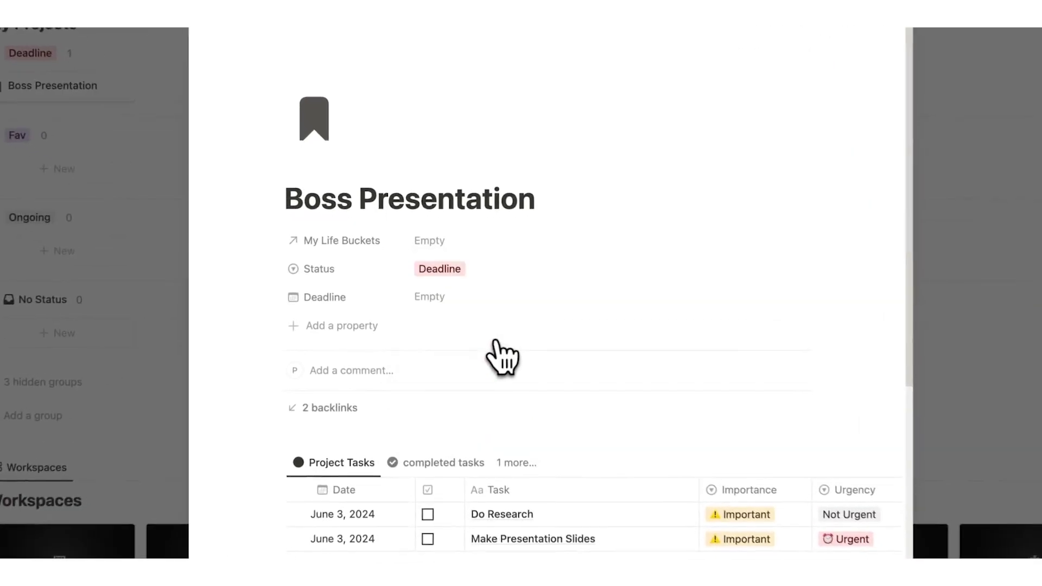
left_click(434, 296)
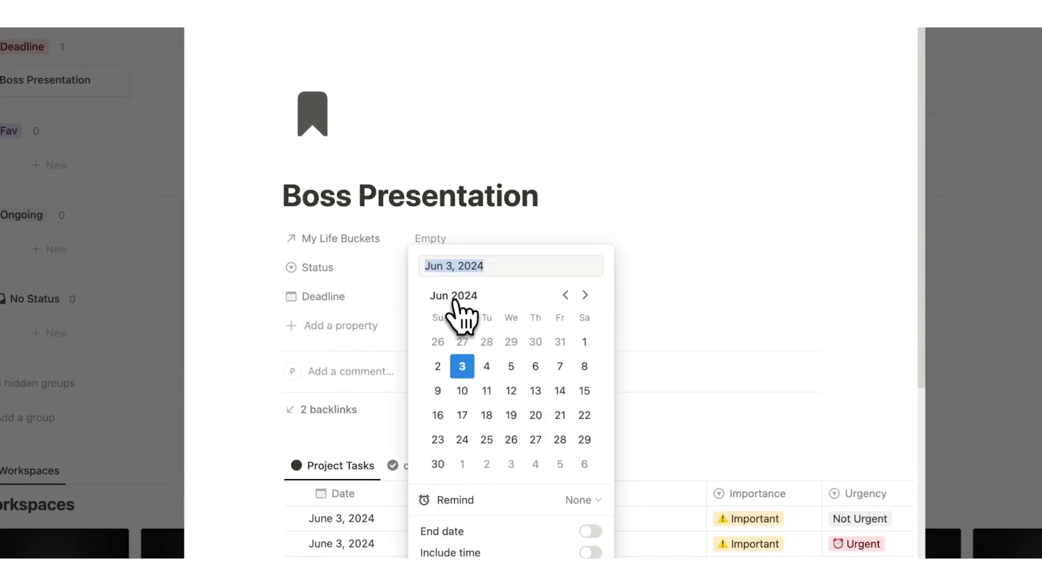
left_click(462, 391)
left_click(242, 296)
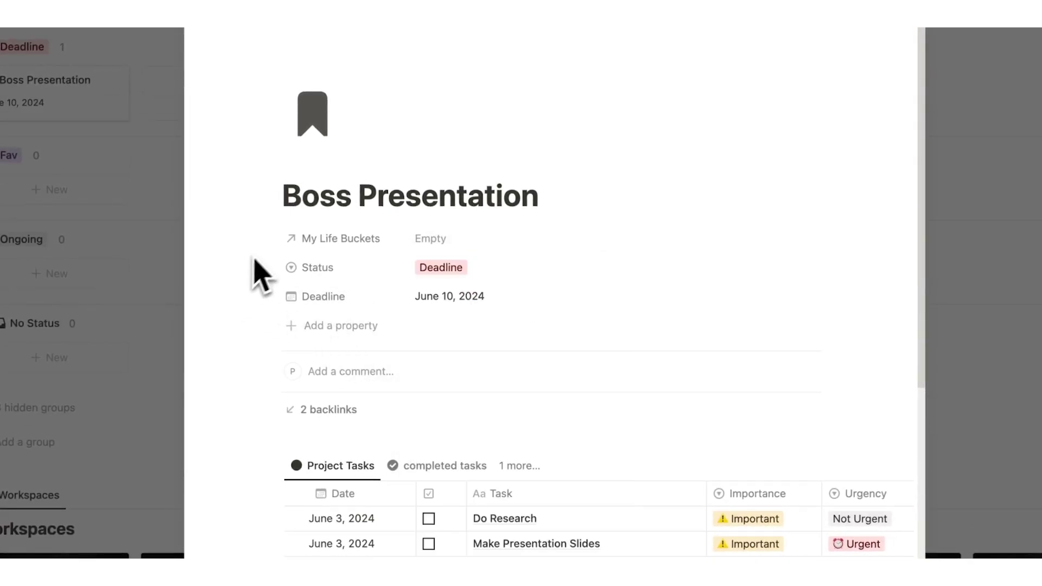
Link the project to the Job life bucket, review the page, and close it
left_click(461, 240)
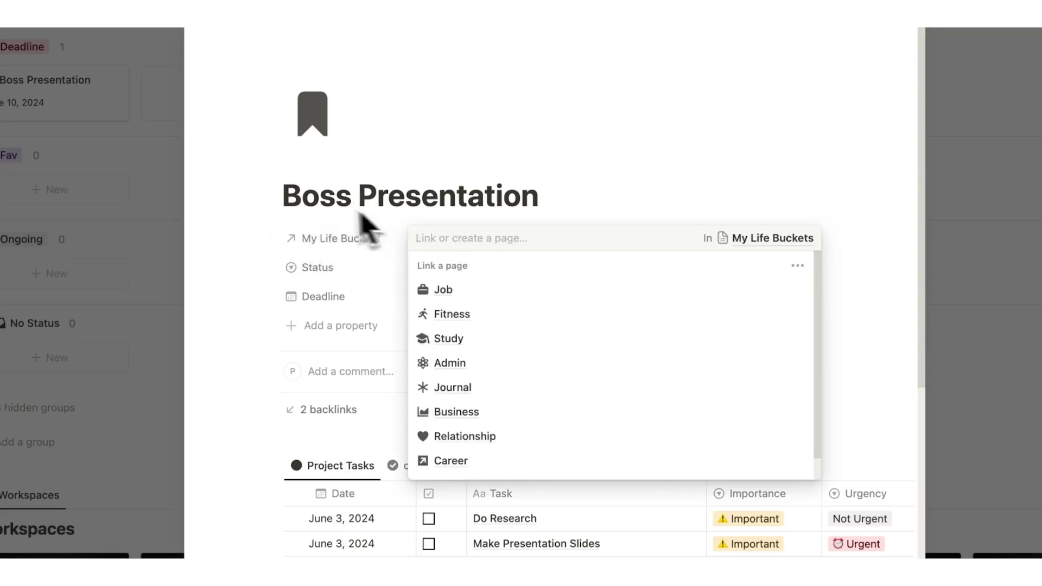
left_click(494, 290)
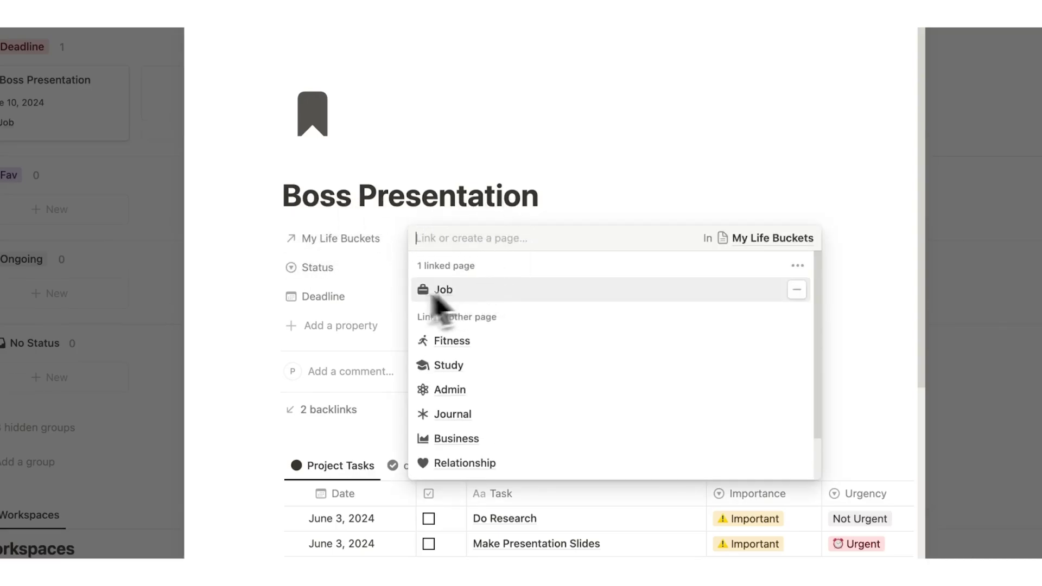
left_click(255, 288)
scroll(658, 307, "down", 3)
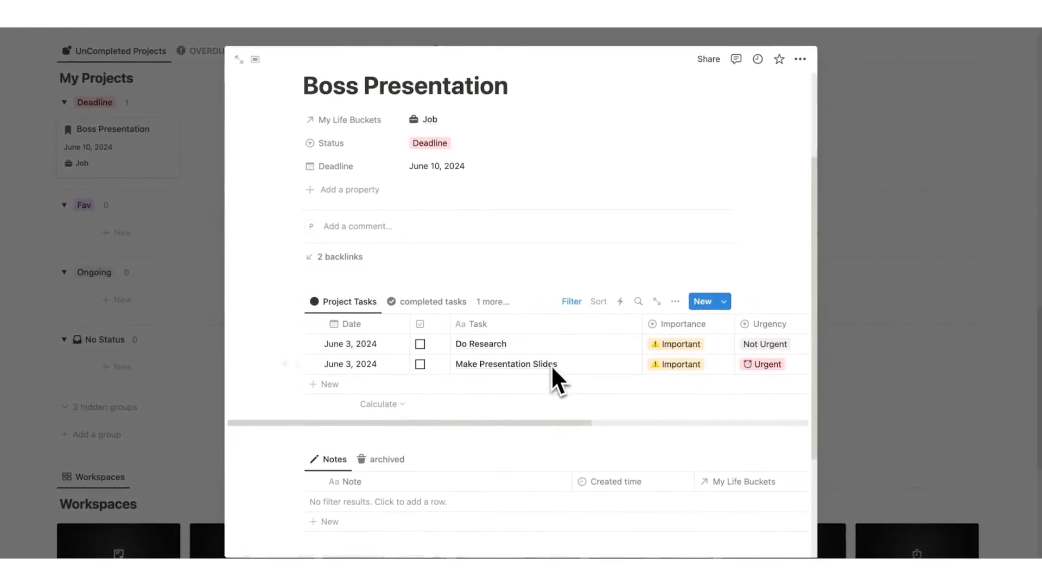
scroll(554, 365, "down", 1)
scroll(609, 345, "right", 5)
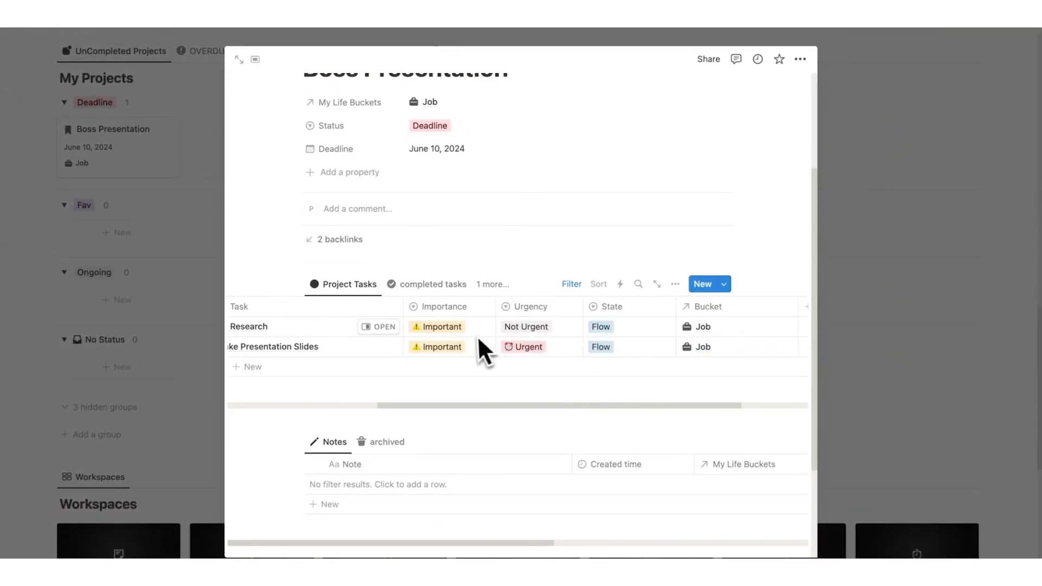
scroll(597, 329, "left", 5)
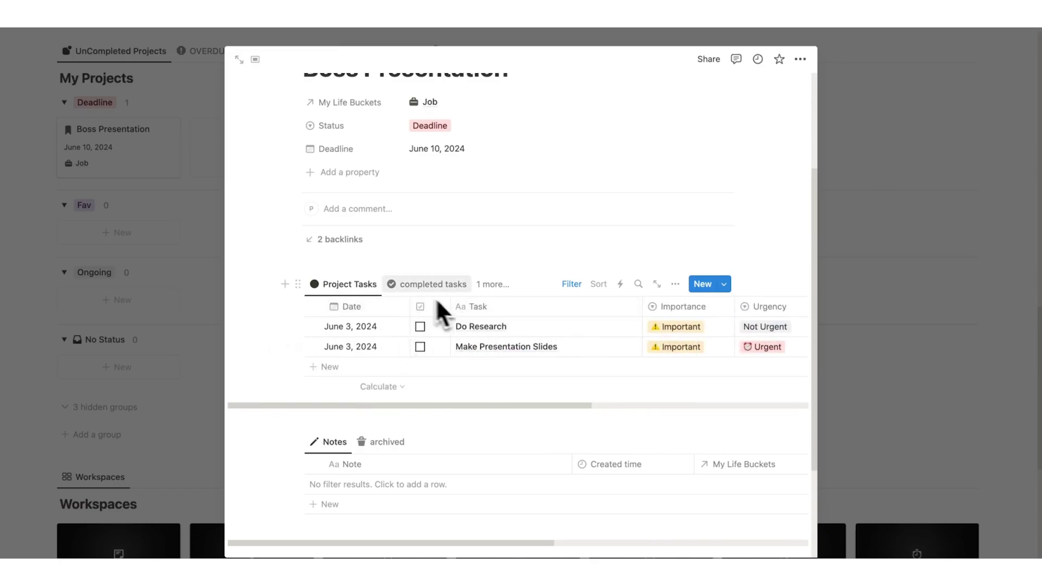
scroll(441, 292, "down", 5)
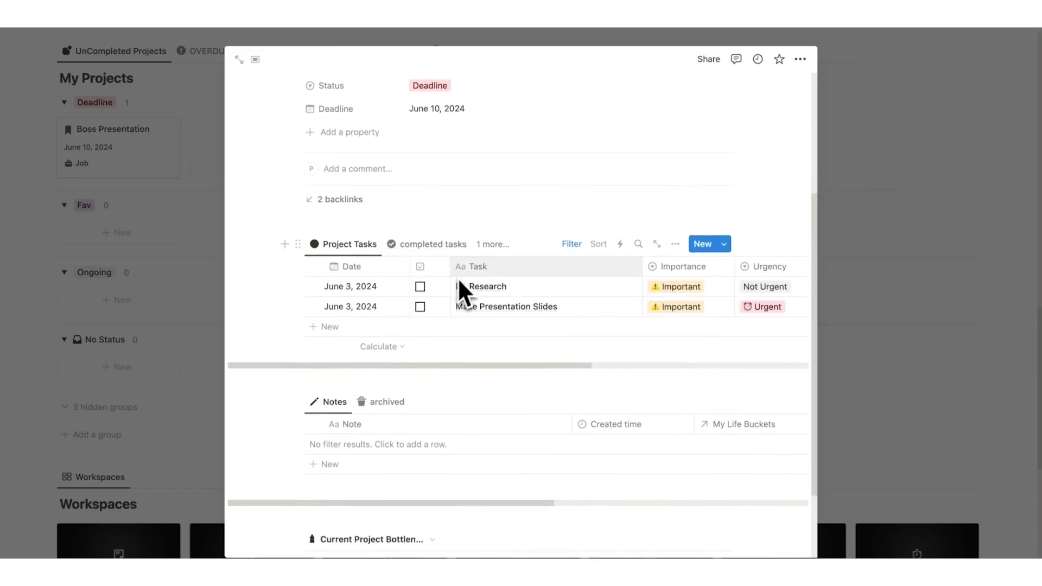
scroll(477, 229, "down", 1)
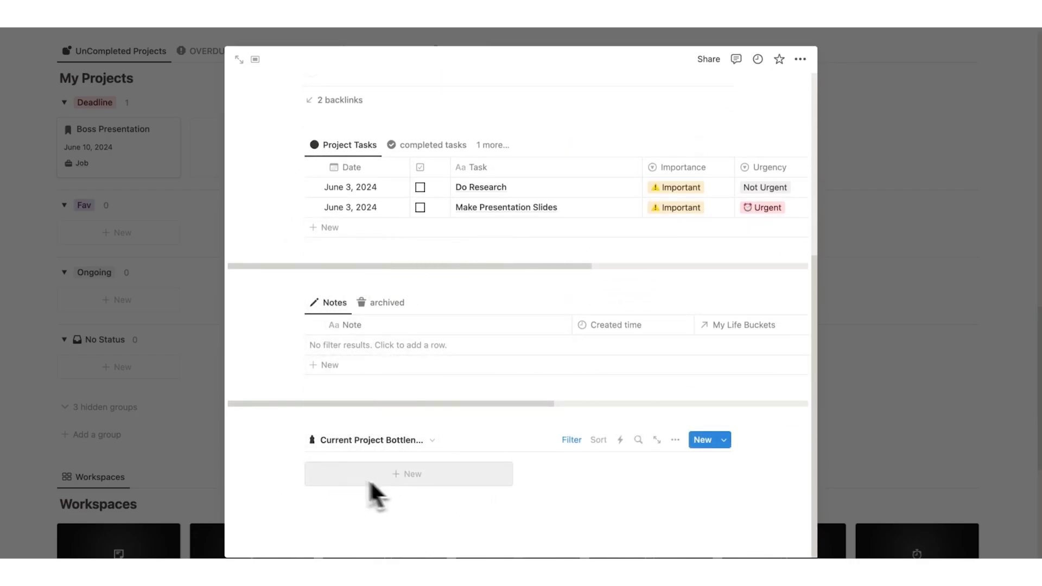
scroll(359, 356, "up", 10)
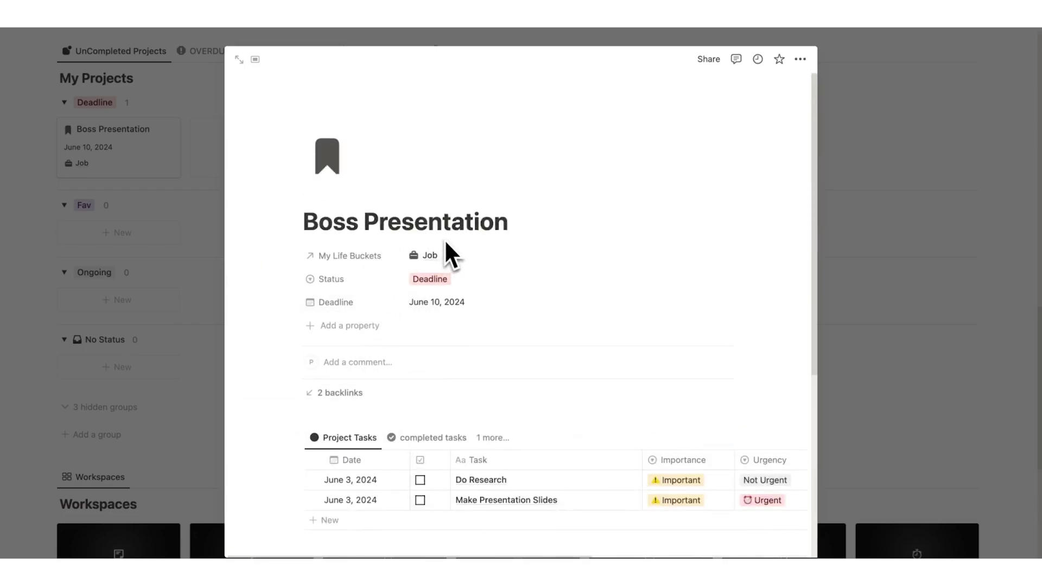
scroll(446, 254, "down", 10)
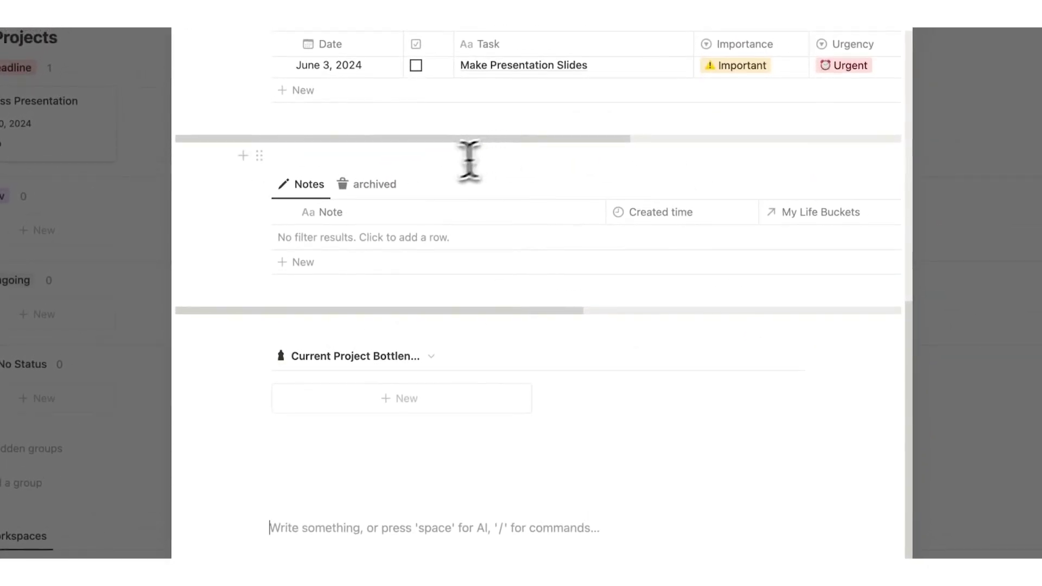
left_click(970, 193)
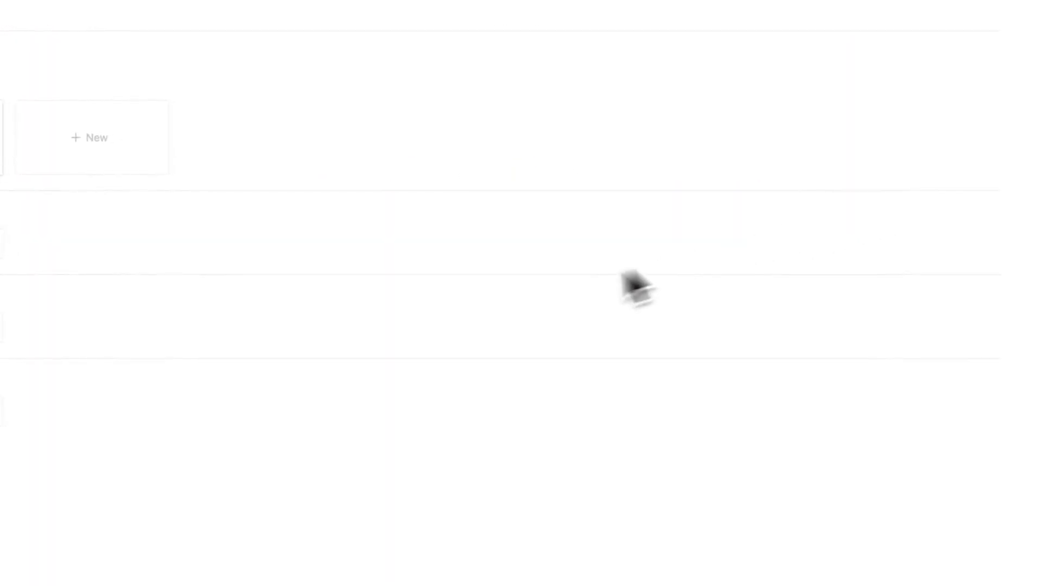
Start a quick note titled 'include logo on every slide'
scroll(462, 322, "up", 10)
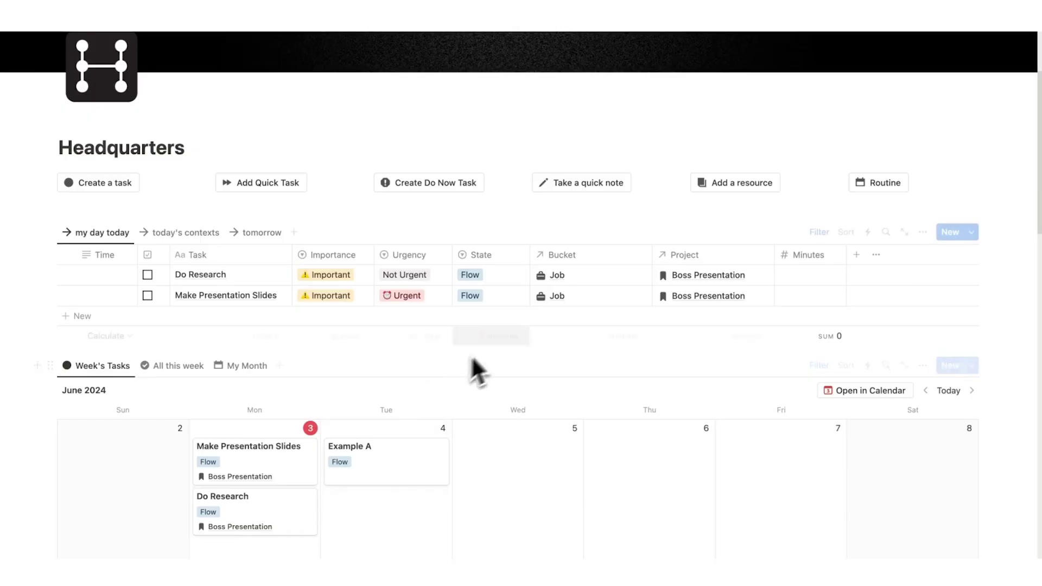
left_click(602, 184)
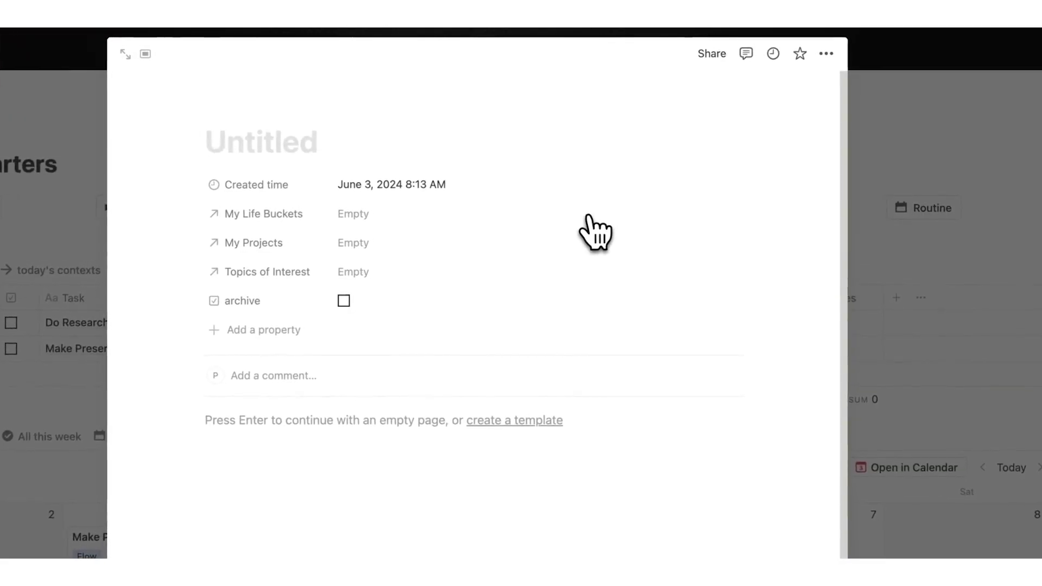
type("include logo on every slide")
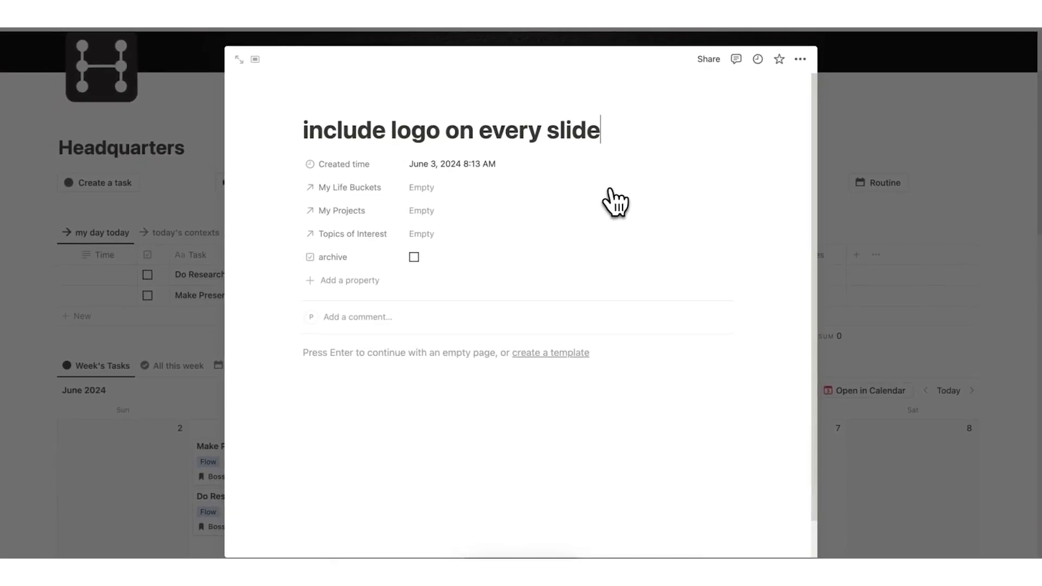
Link the note to the Job bucket and Boss Presentation project, then close it
left_click(477, 194)
left_click(459, 225)
left_click(267, 220)
left_click(446, 211)
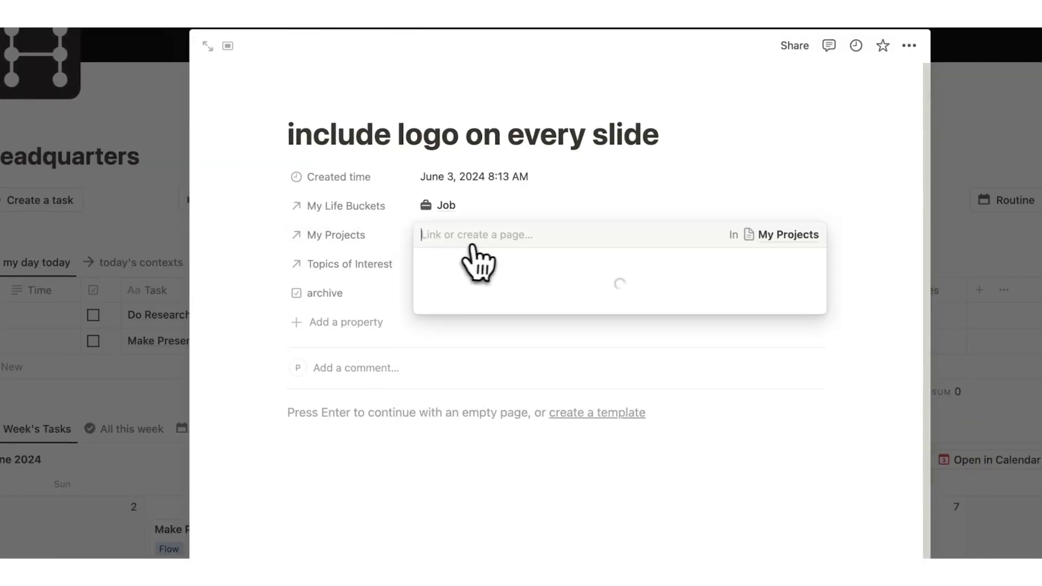
left_click(388, 304)
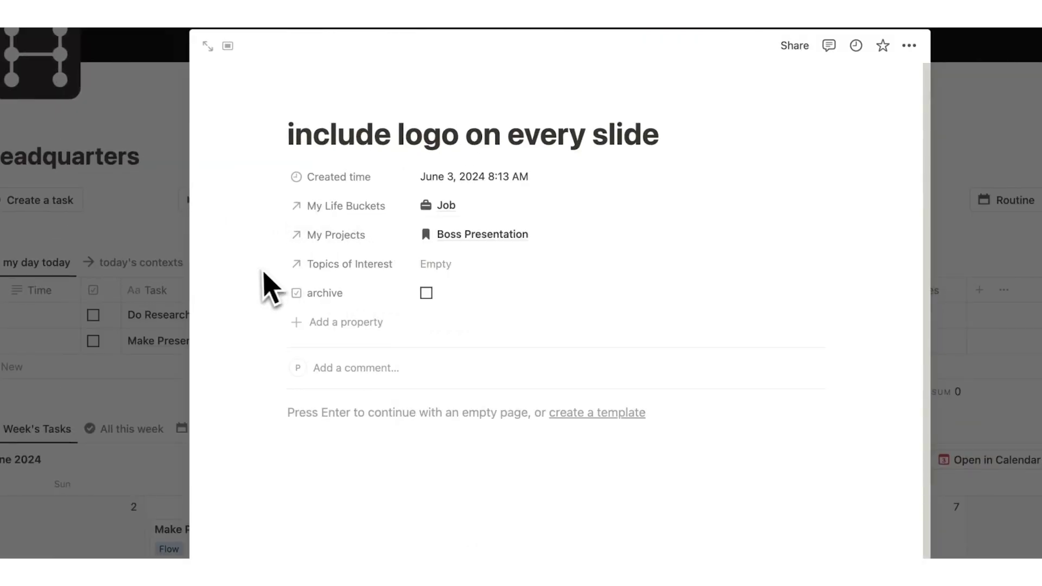
left_click(429, 266)
left_click(220, 277)
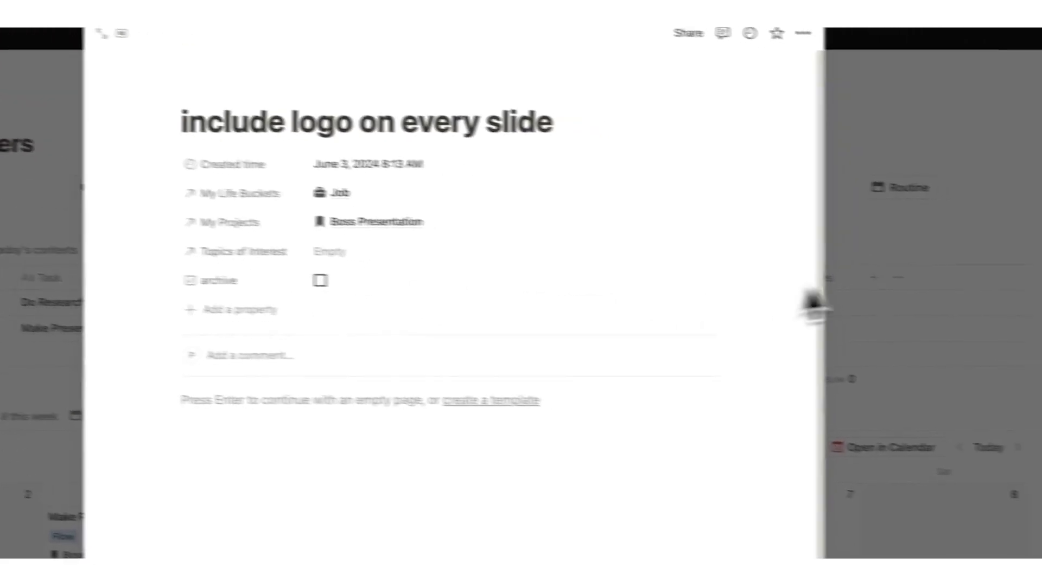
left_click(907, 302)
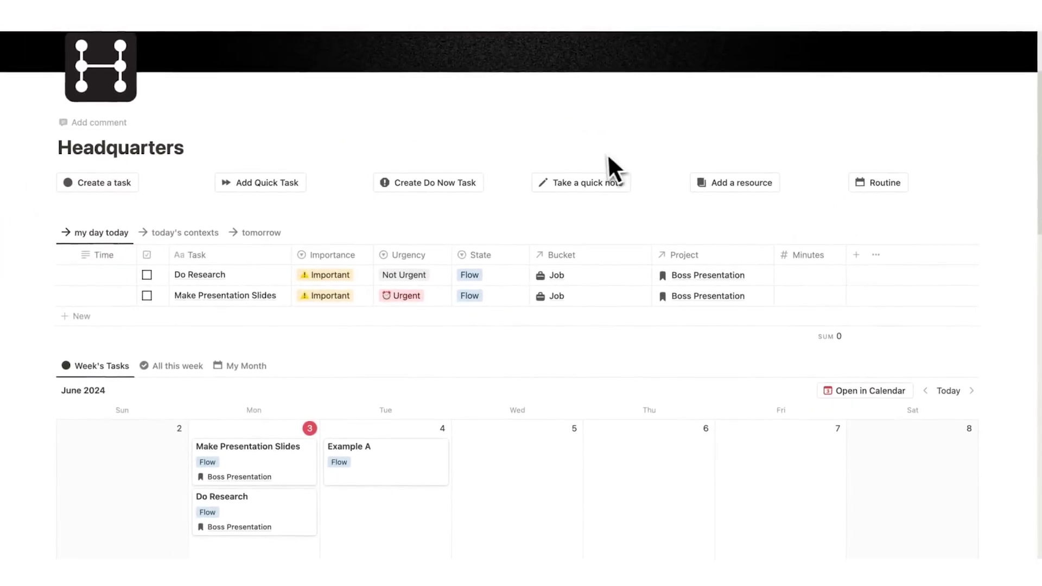
scroll(603, 154, "down", 10)
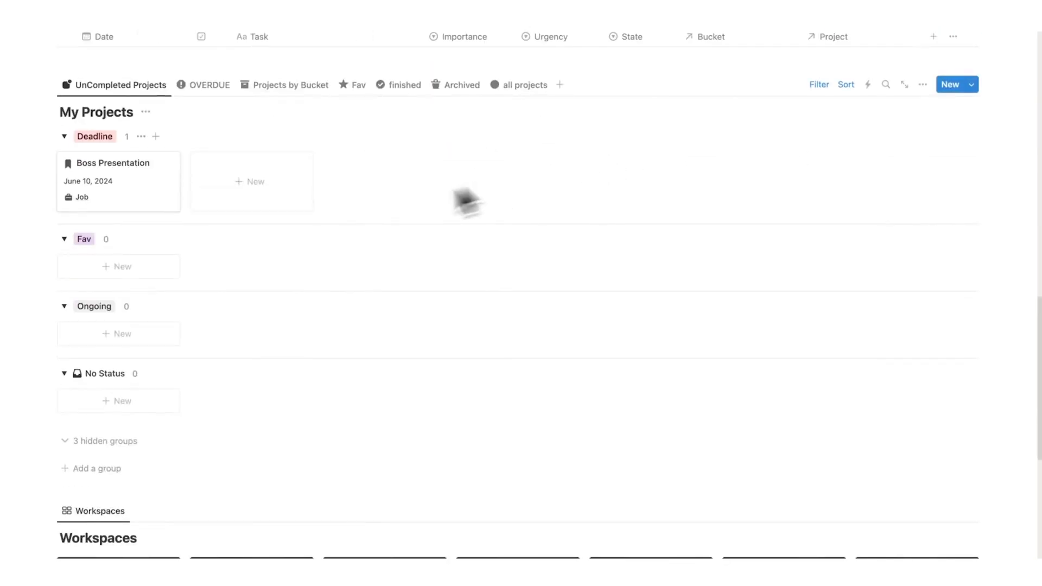
Open Boss Presentation and check its Notes table lists the Job-tagged logo note
left_click(168, 198)
scroll(519, 248, "down", 6)
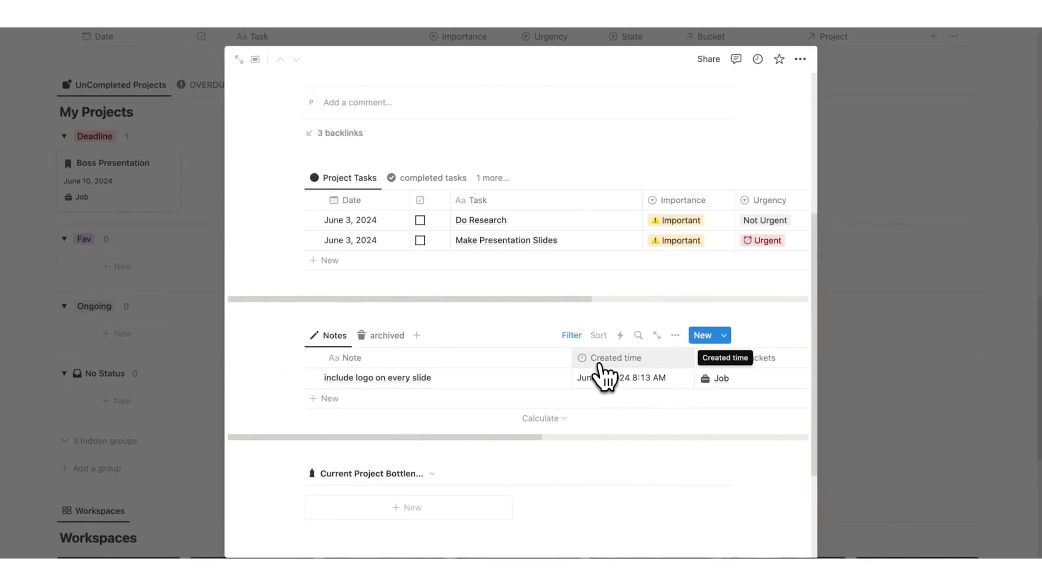
scroll(484, 349, "up", 5)
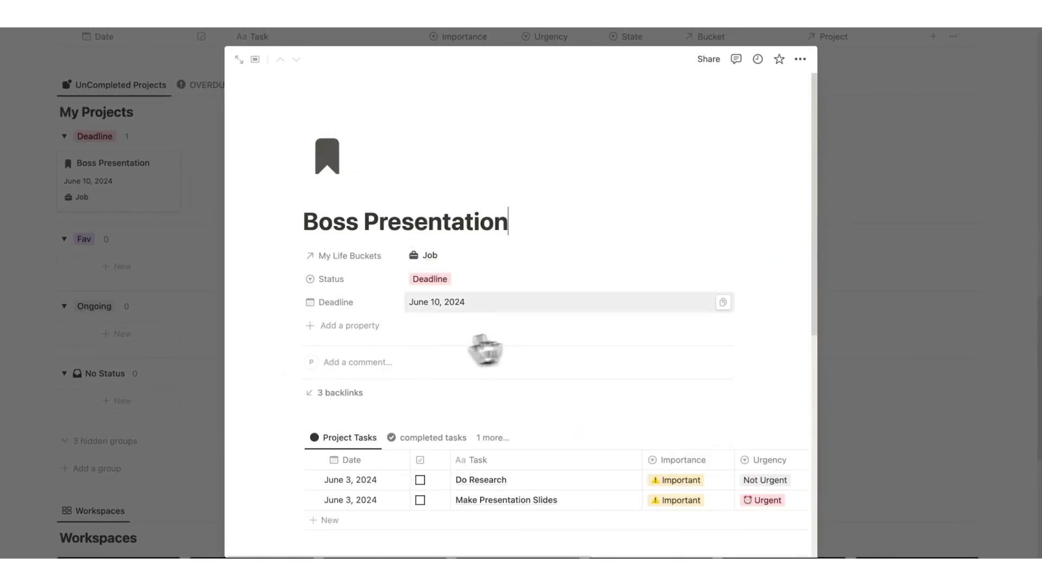
scroll(542, 298, "down", 4)
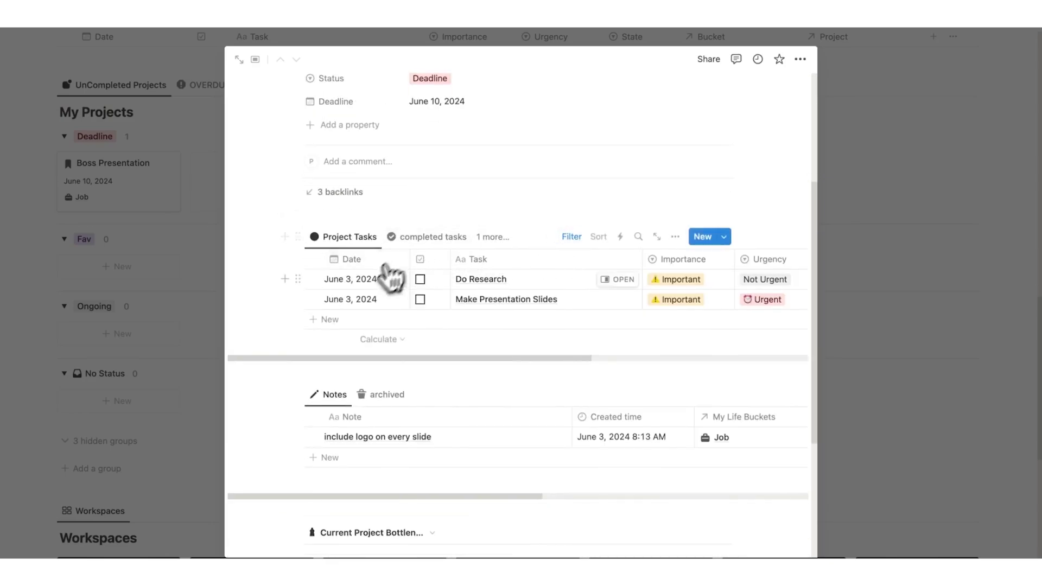
scroll(426, 286, "down", 3)
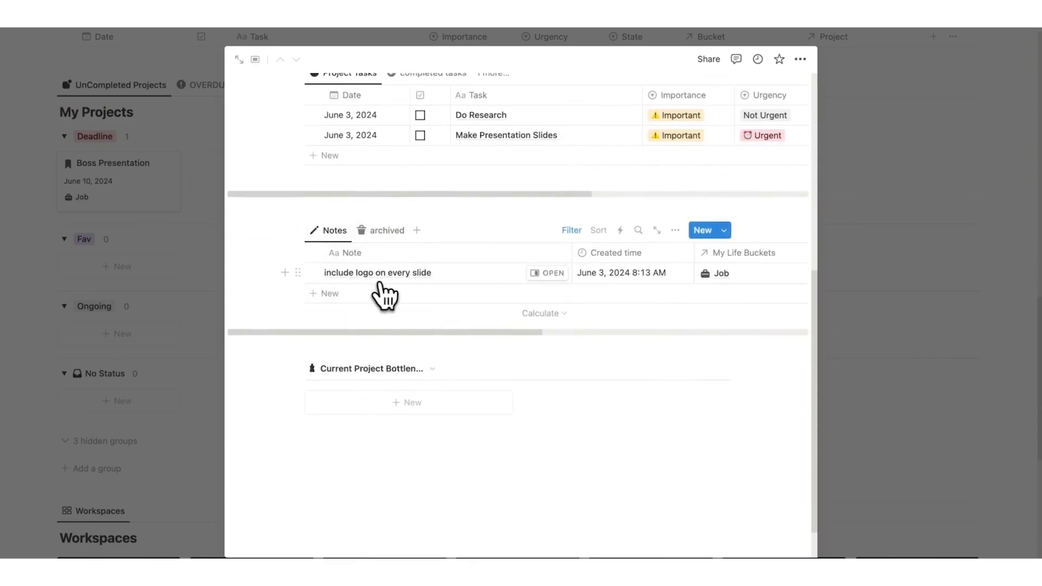
scroll(466, 259, "up", 1)
scroll(521, 221, "up", 6)
scroll(521, 226, "down", 6)
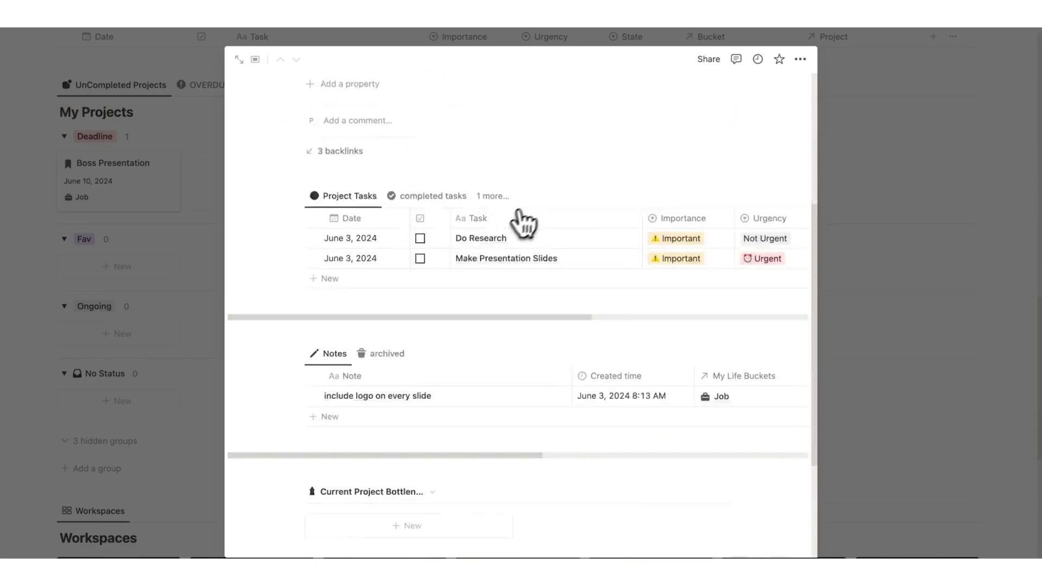